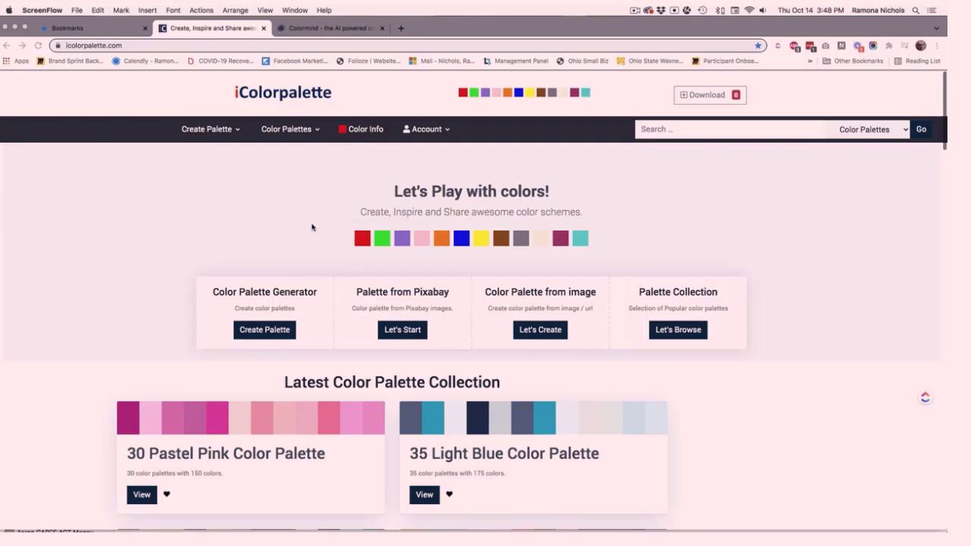
- Open the Color Palette from image generator and upload the file geode and logo.jpg
scroll(311, 227, down, 3)
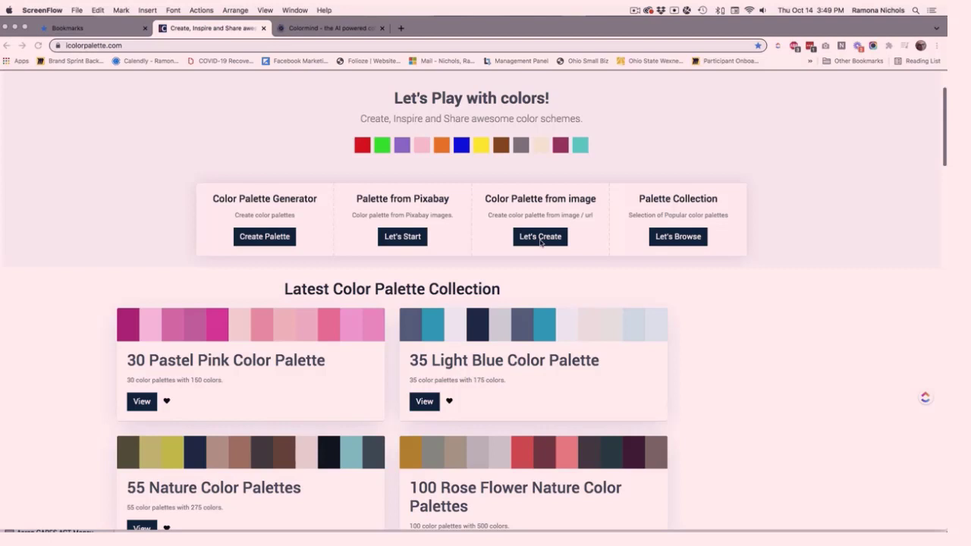
click(540, 243)
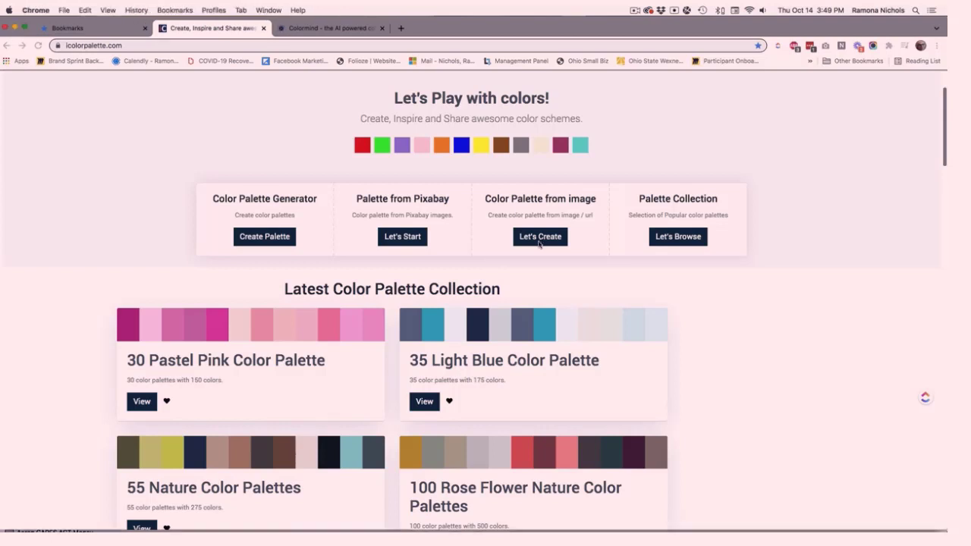
click(540, 238)
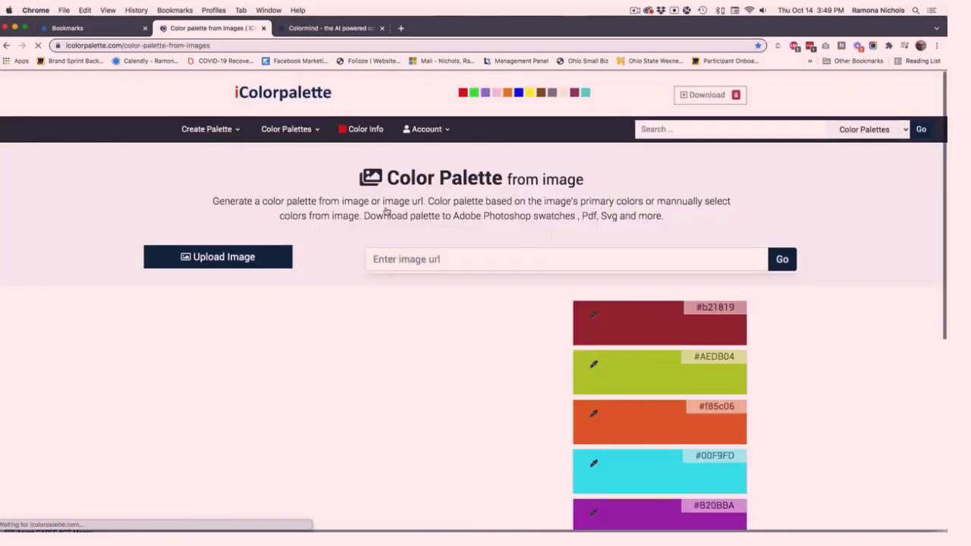
click(225, 258)
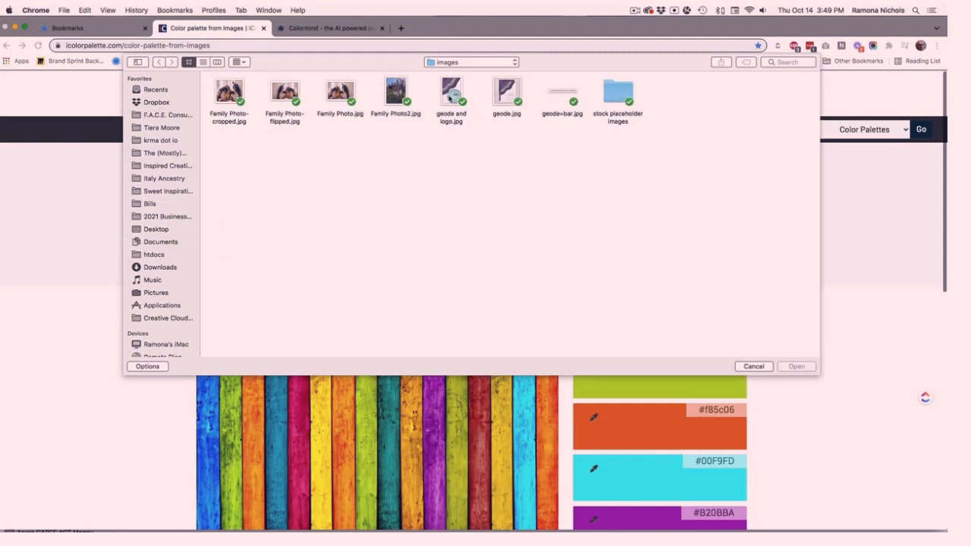
click(453, 96)
double_click(452, 96)
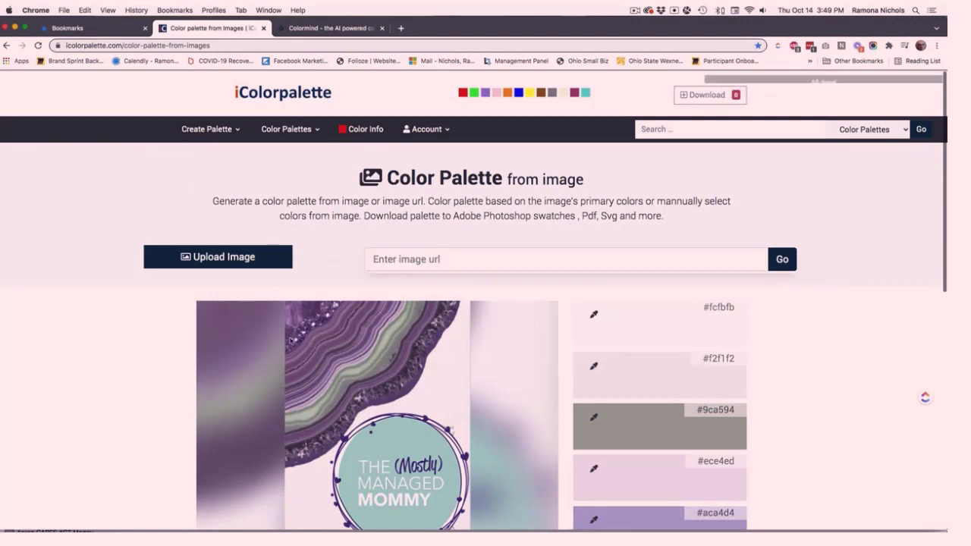
- Shuffle the five colors extracted from the geode image once and save the palette to the cloud
scroll(294, 364, down, 3)
scroll(296, 378, down, 3)
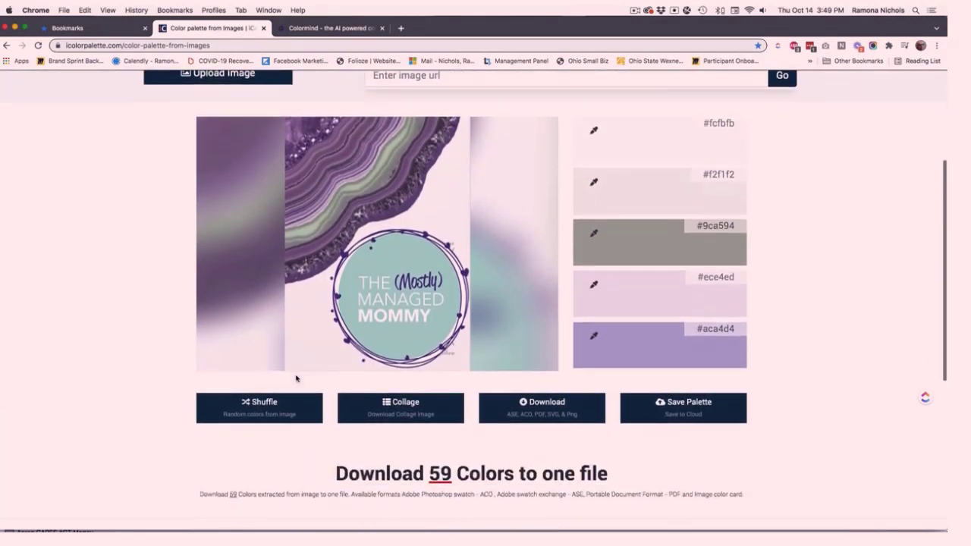
scroll(297, 376, up, 2)
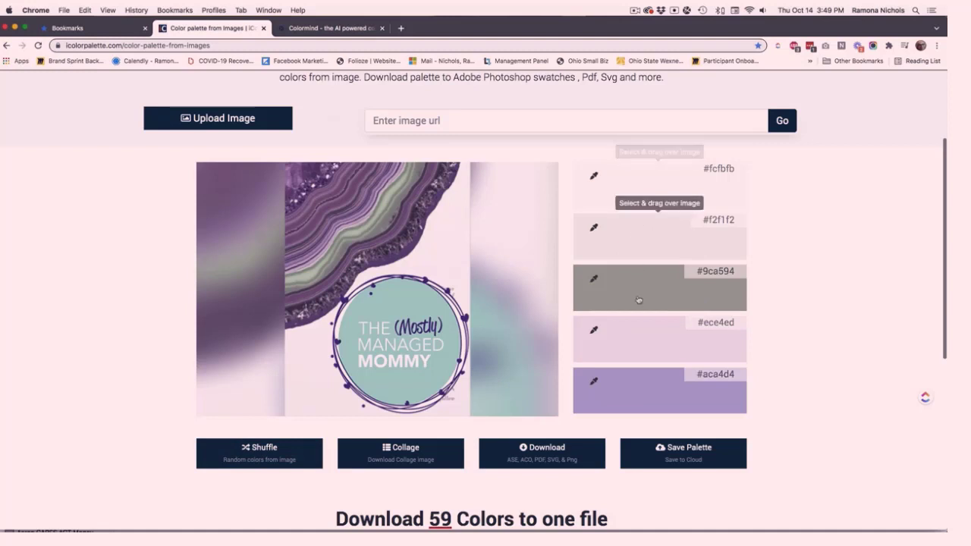
click(256, 455)
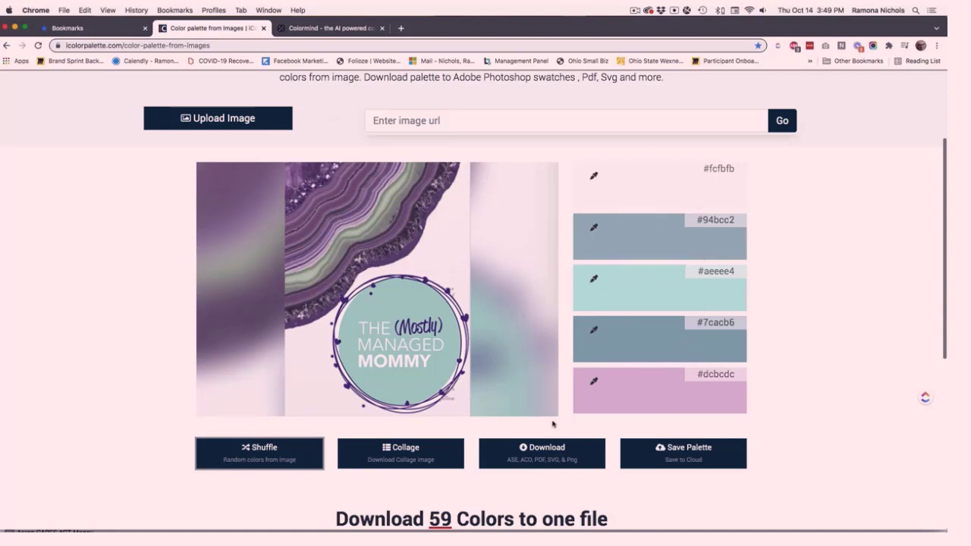
click(690, 453)
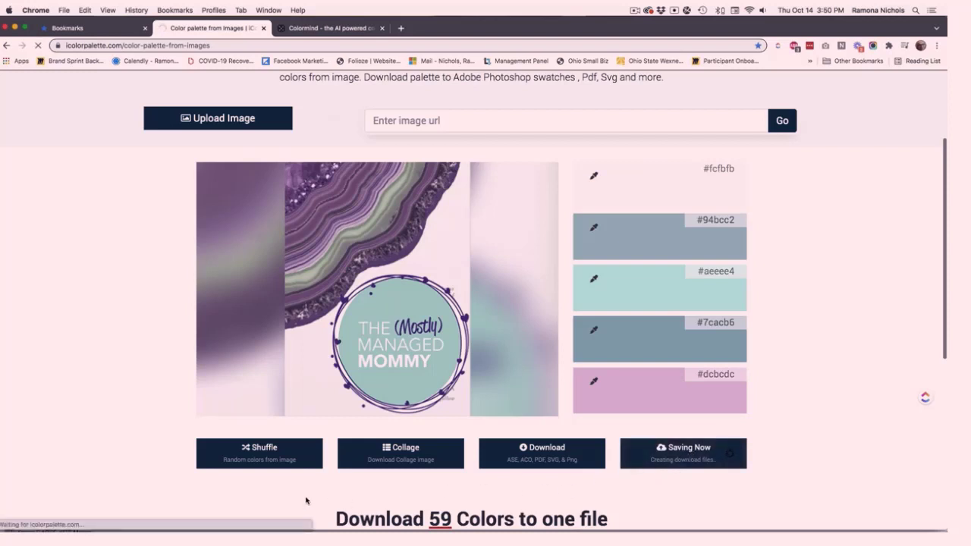
- Shuffle the image's colors two more times and try to save the resulting palette as well
click(255, 449)
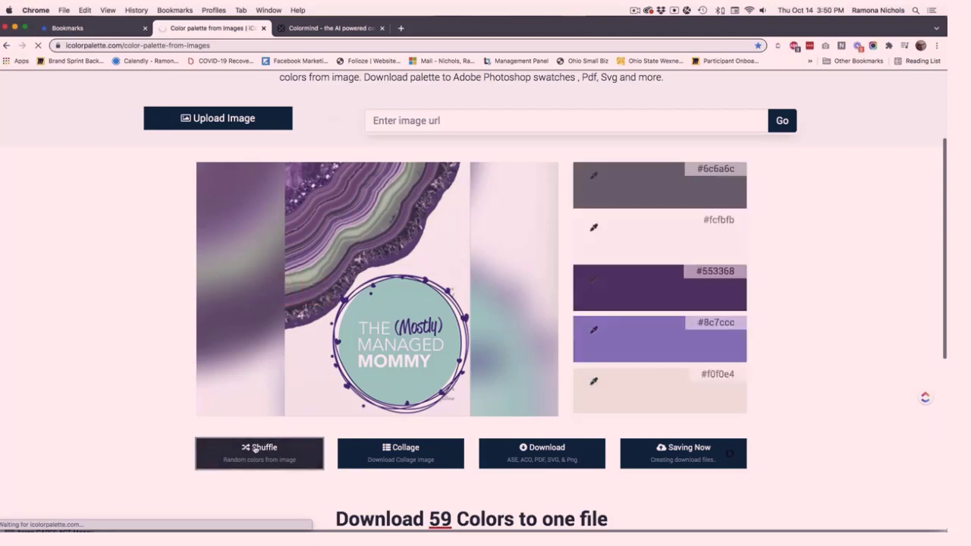
click(255, 449)
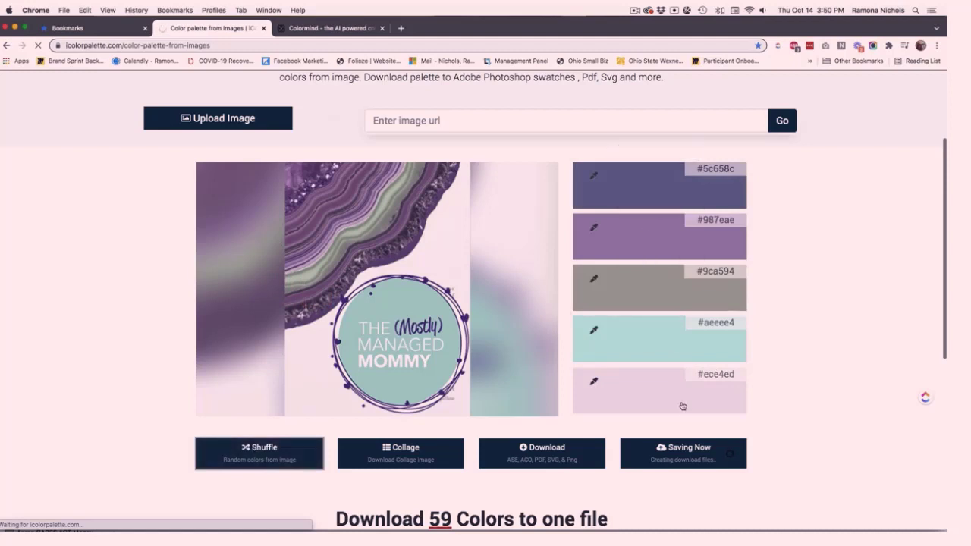
click(687, 453)
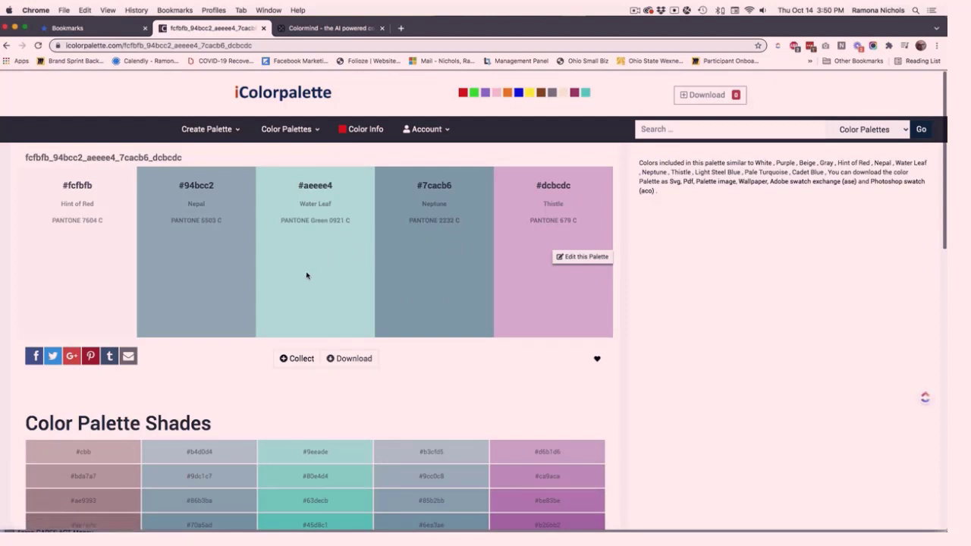
- Return from the saved palette's page to the image palette generator and try to upload geode and logo.jpg
click(7, 47)
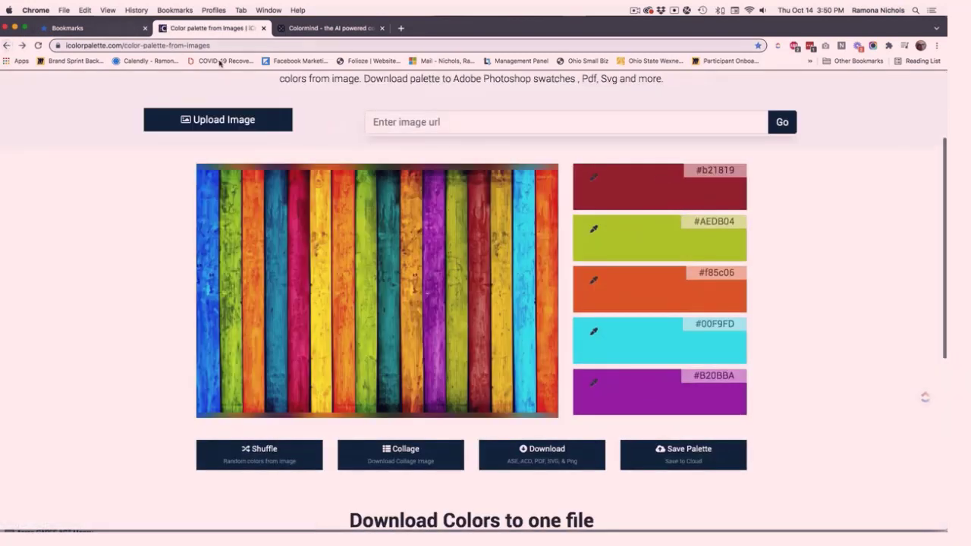
click(209, 121)
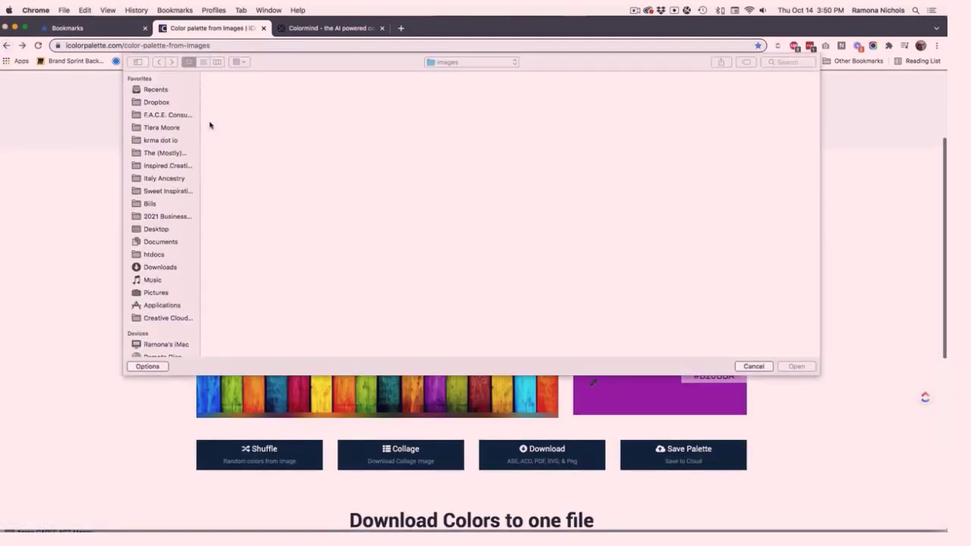
click(456, 91)
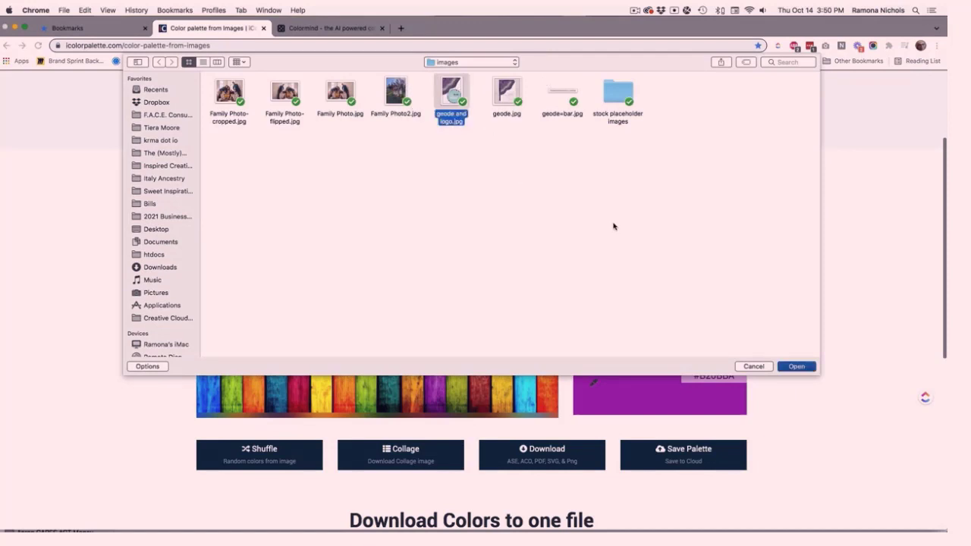
click(798, 365)
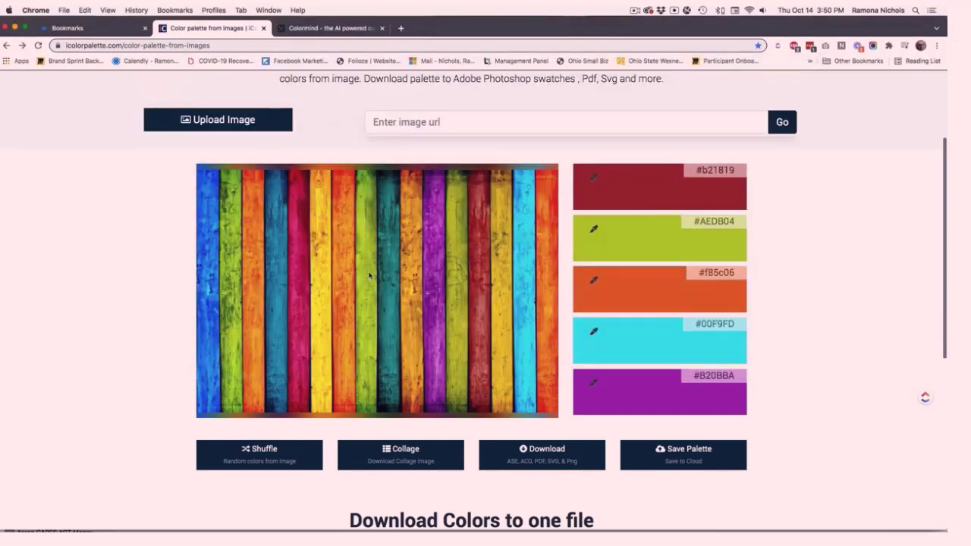
- Try once more to upload geode and logo.jpg without reloading the generator page
click(230, 121)
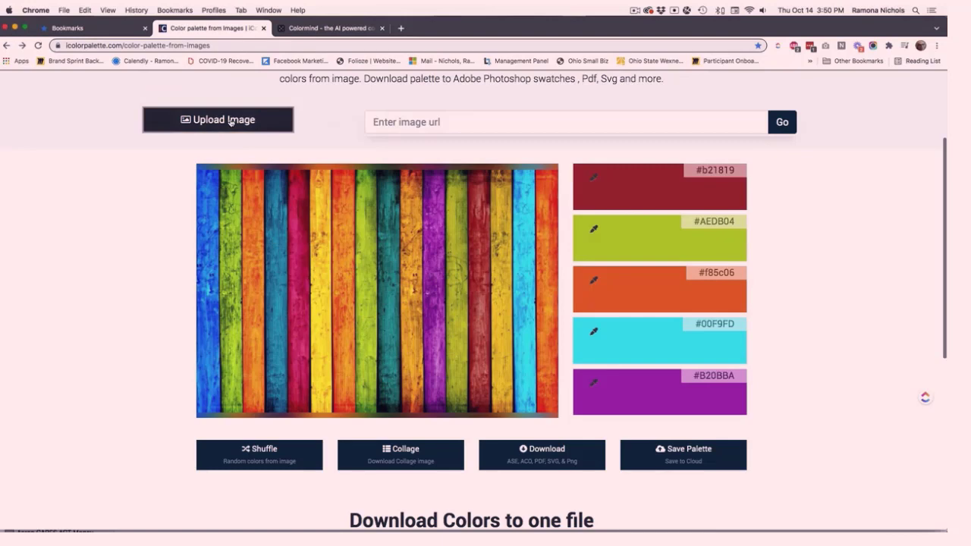
double_click(458, 97)
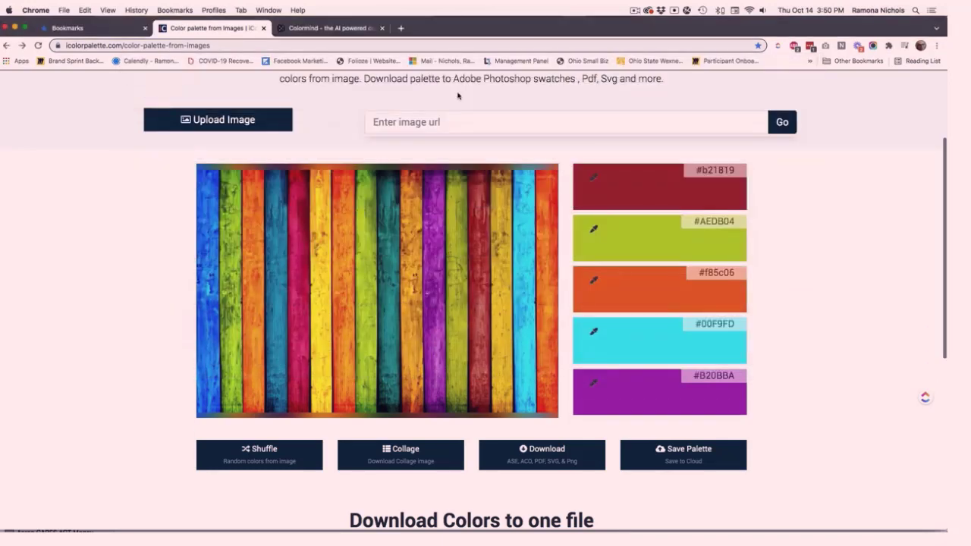
scroll(309, 292, down, 5)
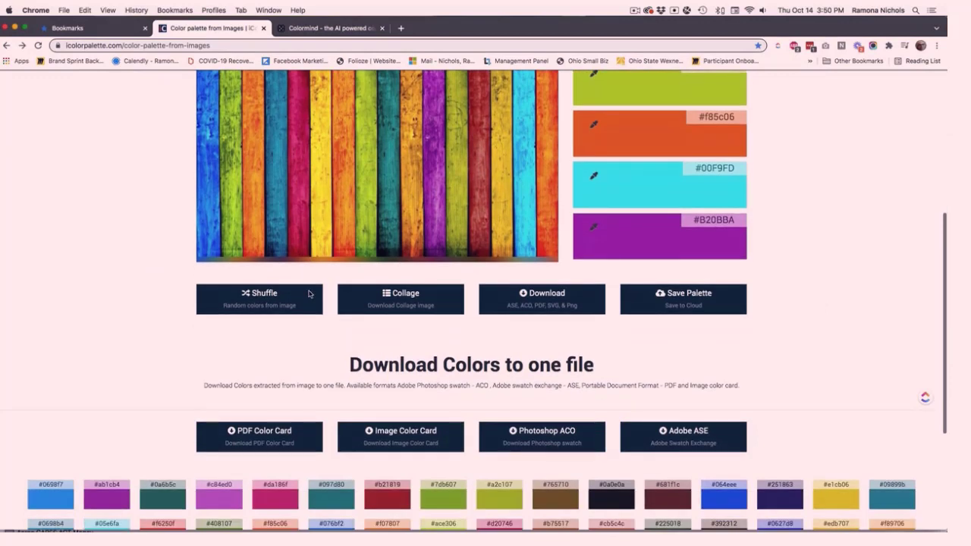
scroll(309, 293, up, 5)
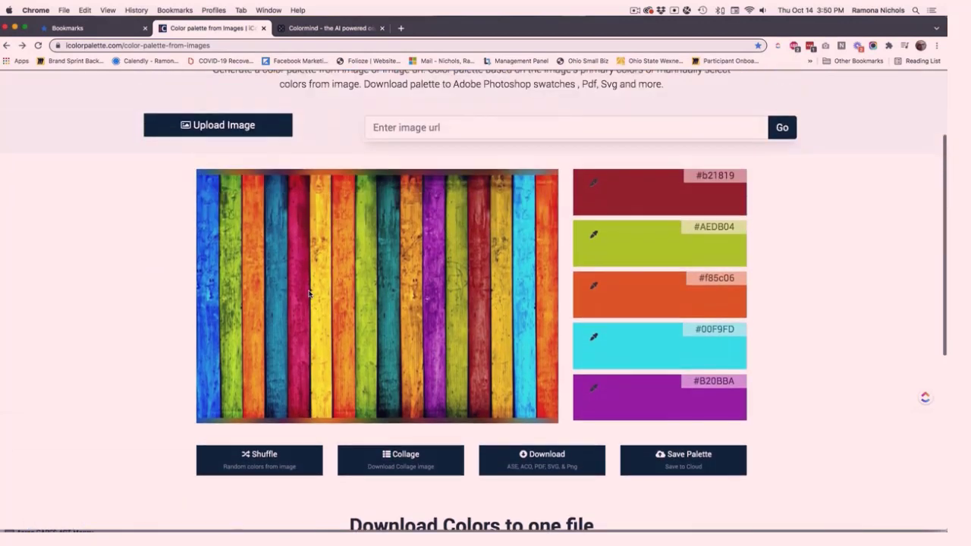
- Reload the image palette generator page and upload geode and logo.jpg to extract its colors
click(38, 46)
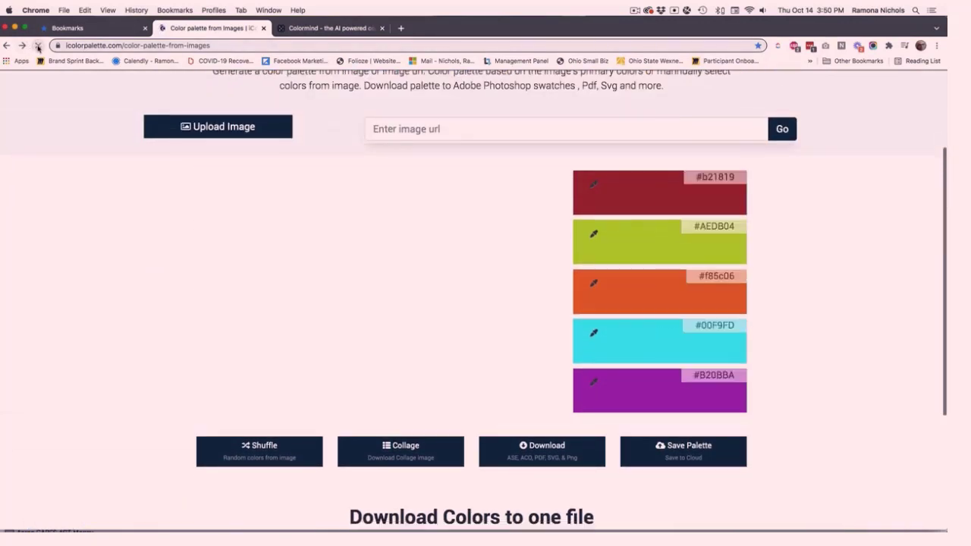
click(202, 129)
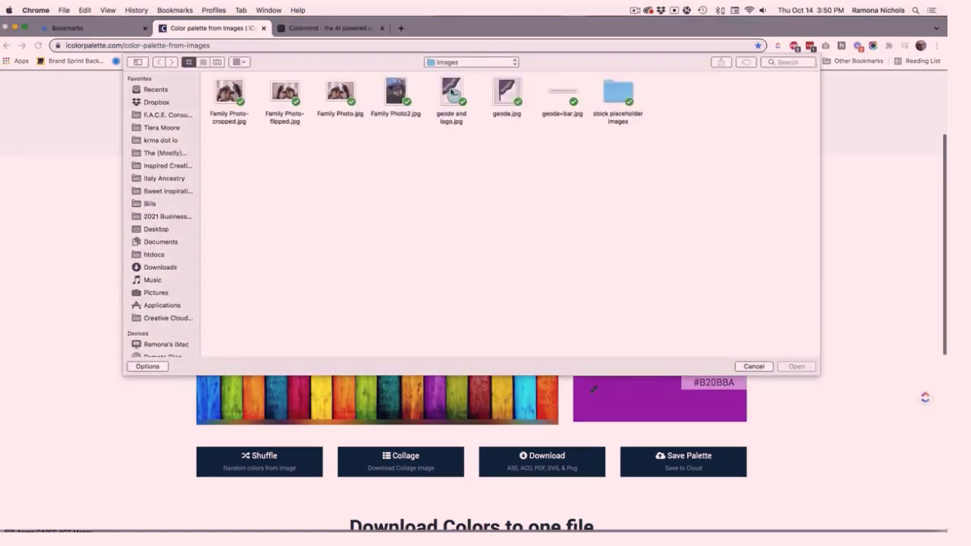
click(447, 101)
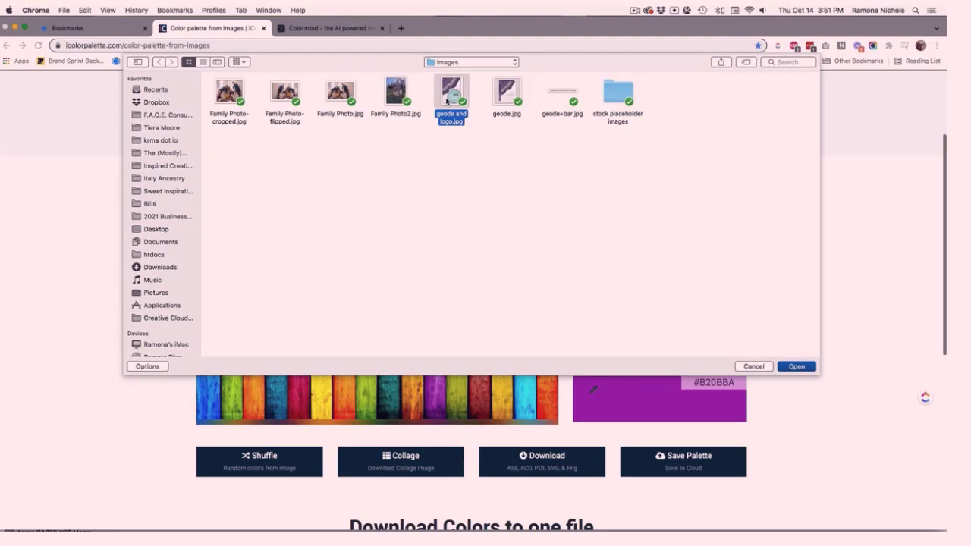
double_click(447, 100)
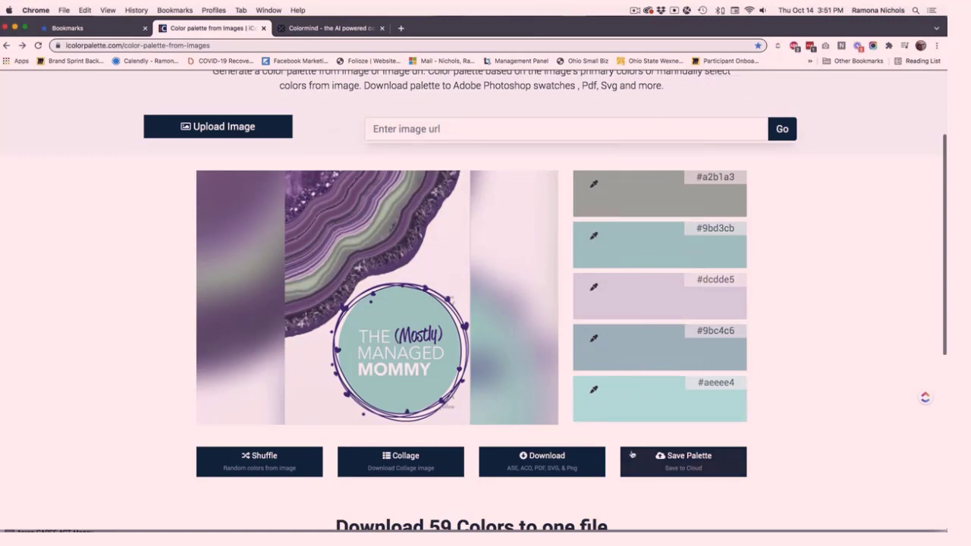
- Save the newly generated palette to the cloud and open the account's list of own palettes
scroll(623, 476, down, 2)
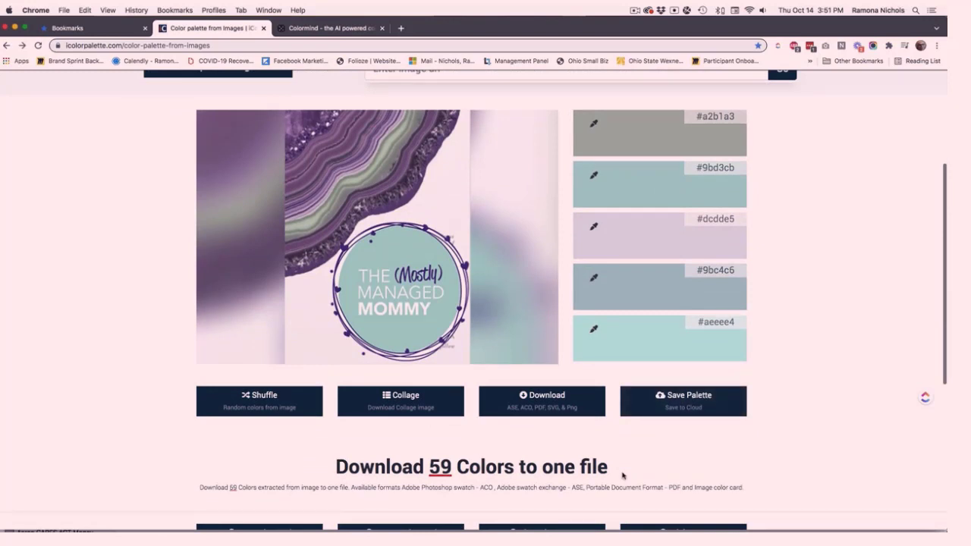
click(694, 398)
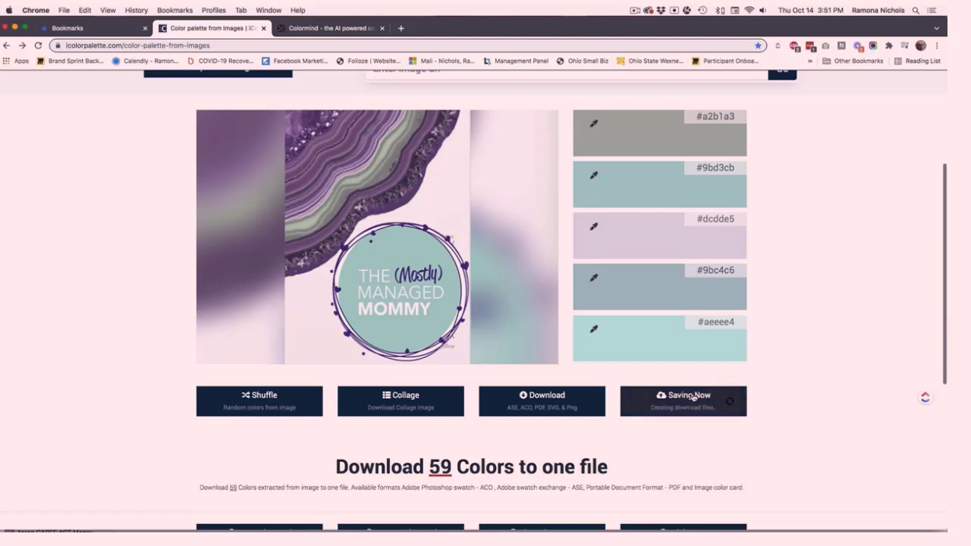
scroll(668, 227, up, 5)
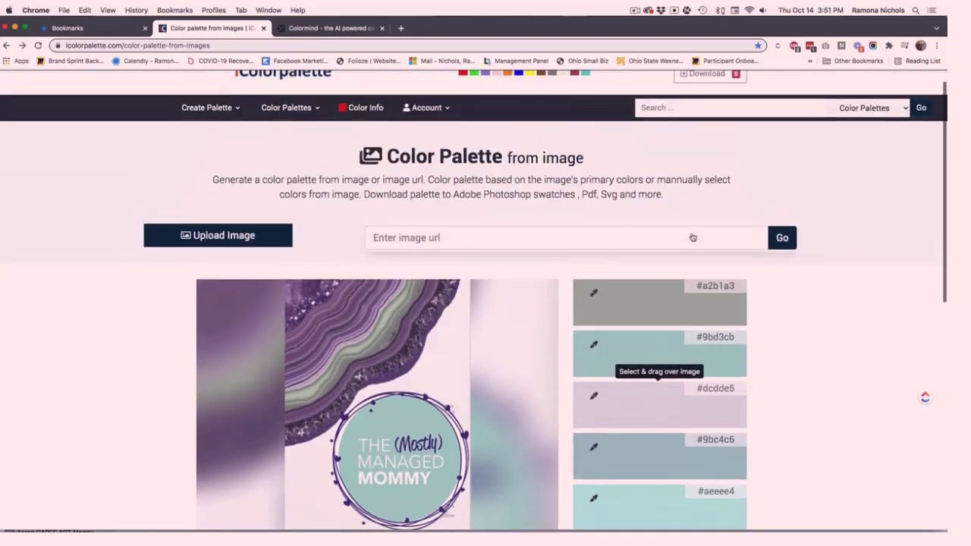
scroll(692, 236, up, 1)
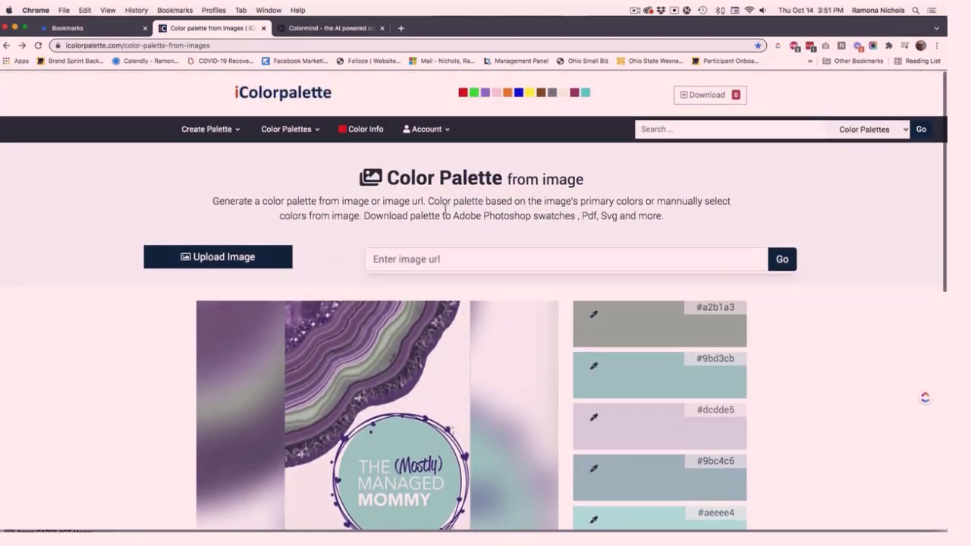
click(438, 129)
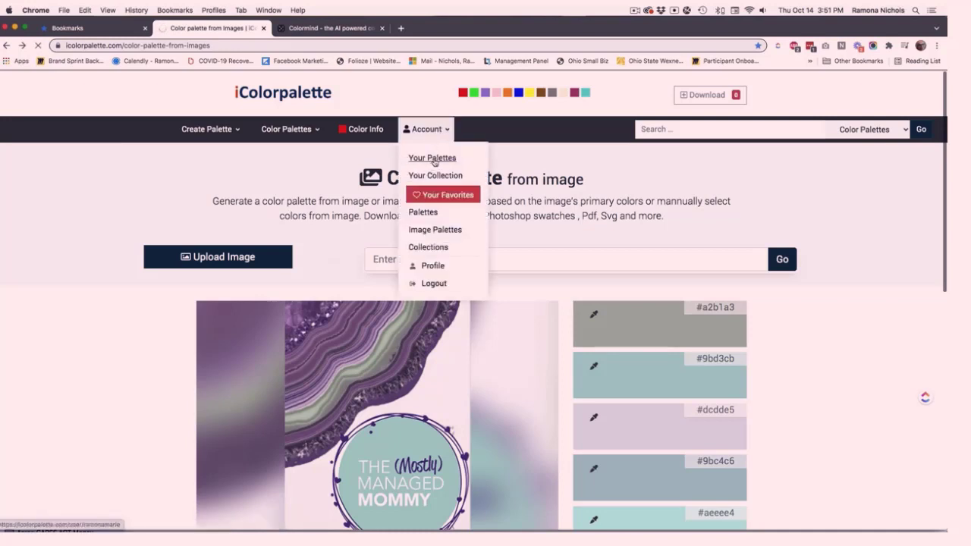
click(433, 158)
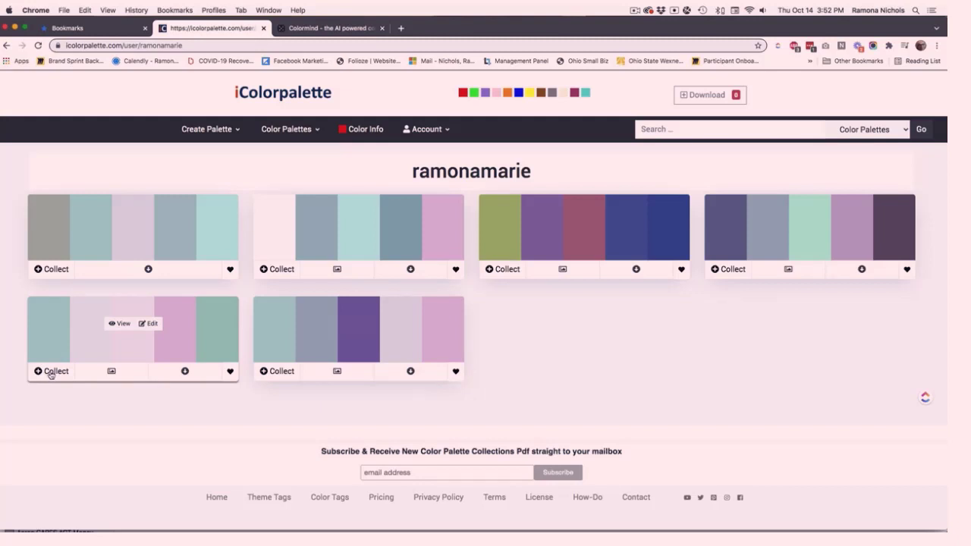
- View the saved Sinbad, Athens Gray, Whisper, Thistle and Monte Carlo palette and examine its color codes and shades
click(121, 326)
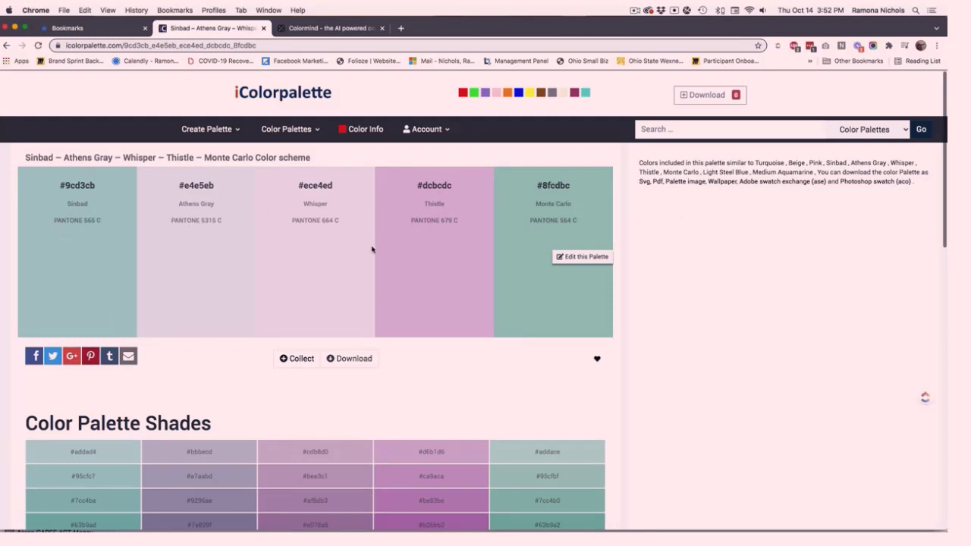
scroll(451, 301, down, 3)
scroll(451, 301, up, 3)
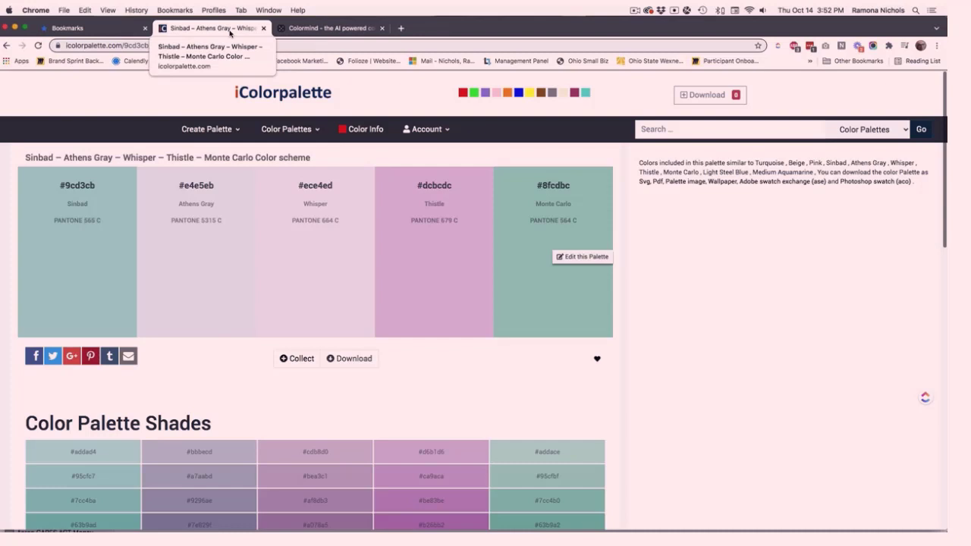
- Switch to the Colormind site and open its Website Colors page to view the palette applied to the demo landing page
click(335, 30)
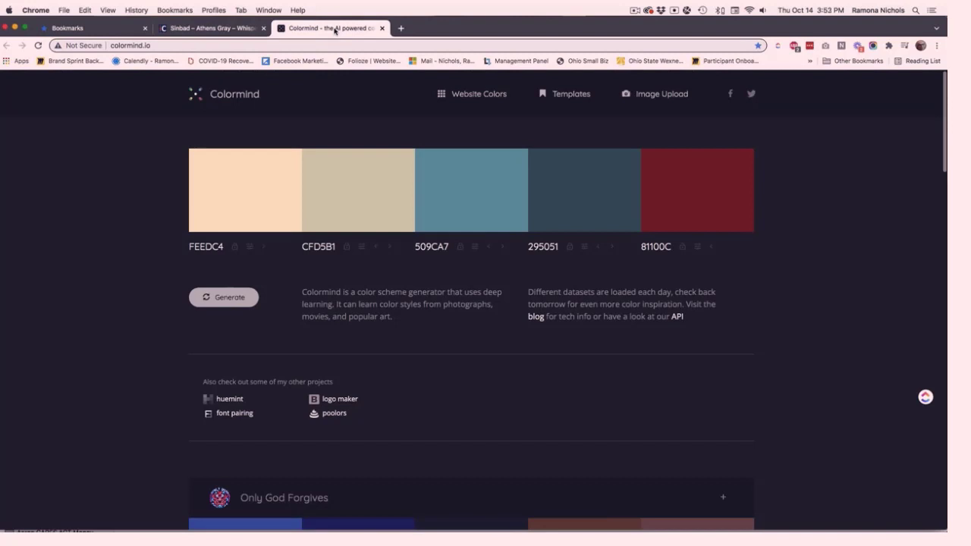
click(478, 96)
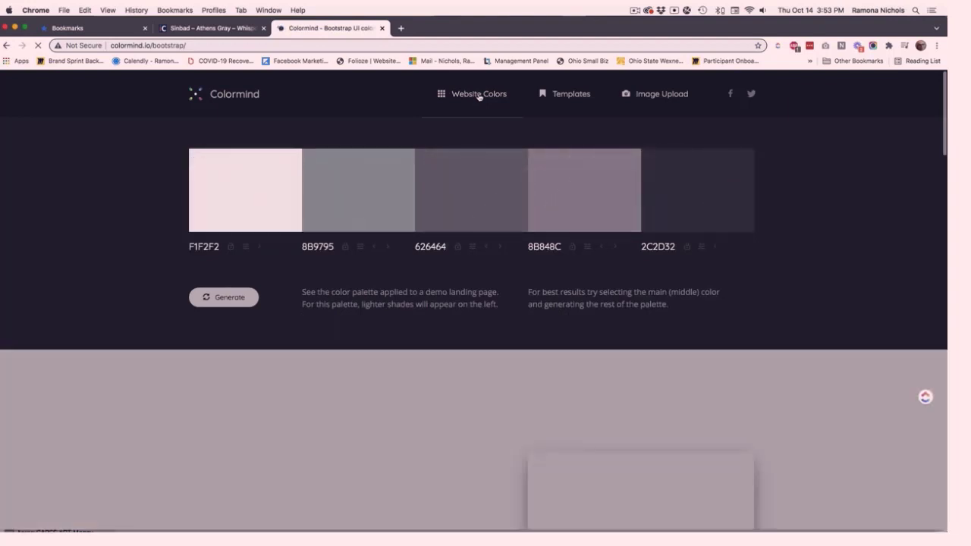
scroll(285, 273, down, 2)
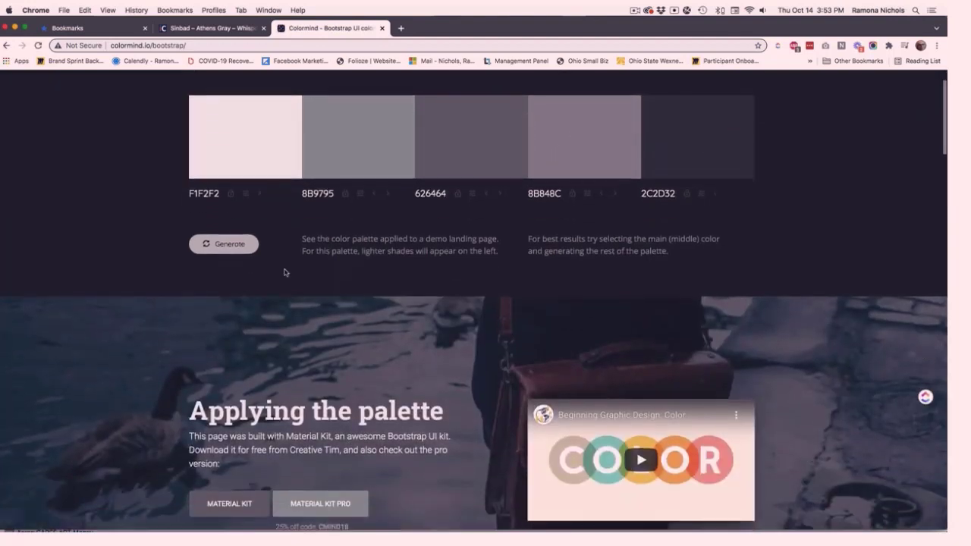
- Copy the Sinbad color code 9cd3cb from the saved iColorpalette palette and try to enter it over Colormind's first color code
scroll(285, 273, up, 2)
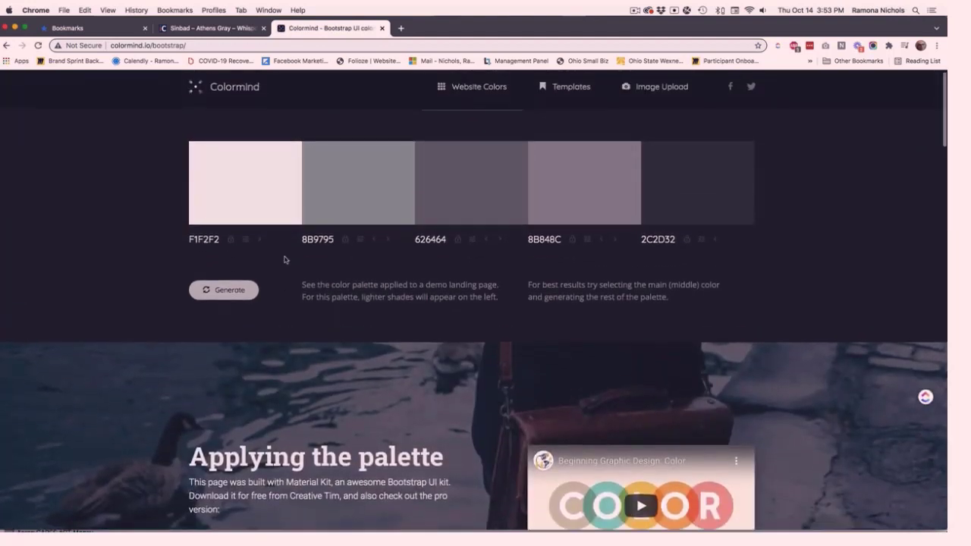
click(190, 31)
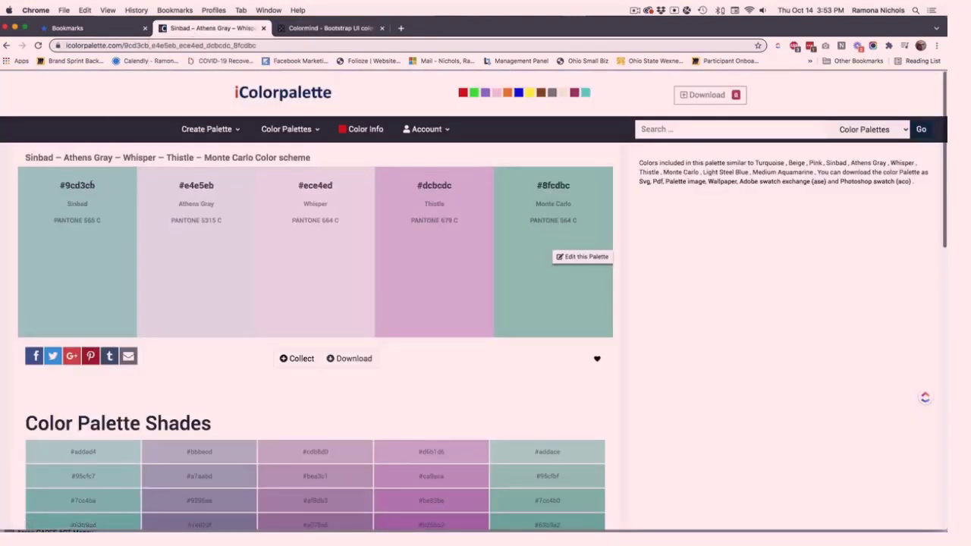
drag(95, 185, 59, 184)
key(super+c)
click(317, 32)
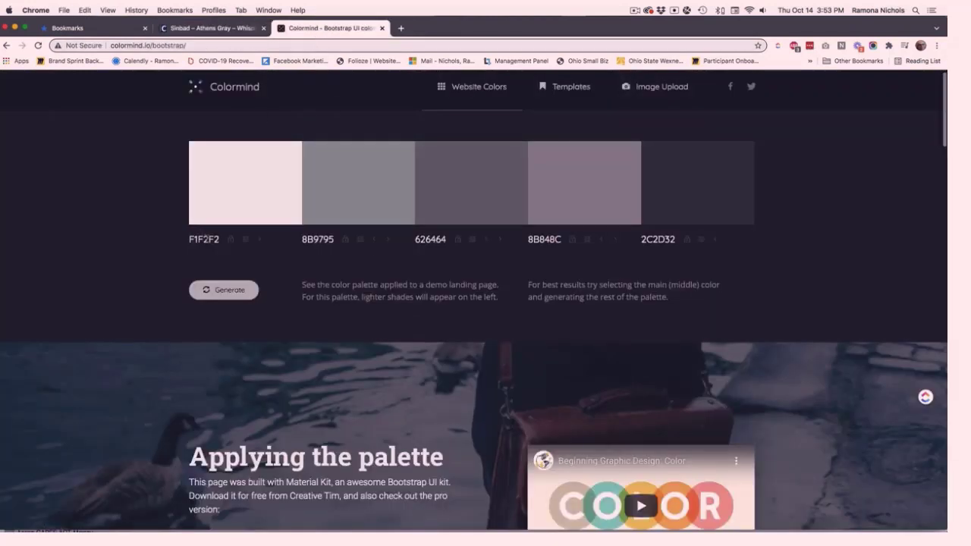
double_click(205, 239)
click(224, 244)
click(258, 239)
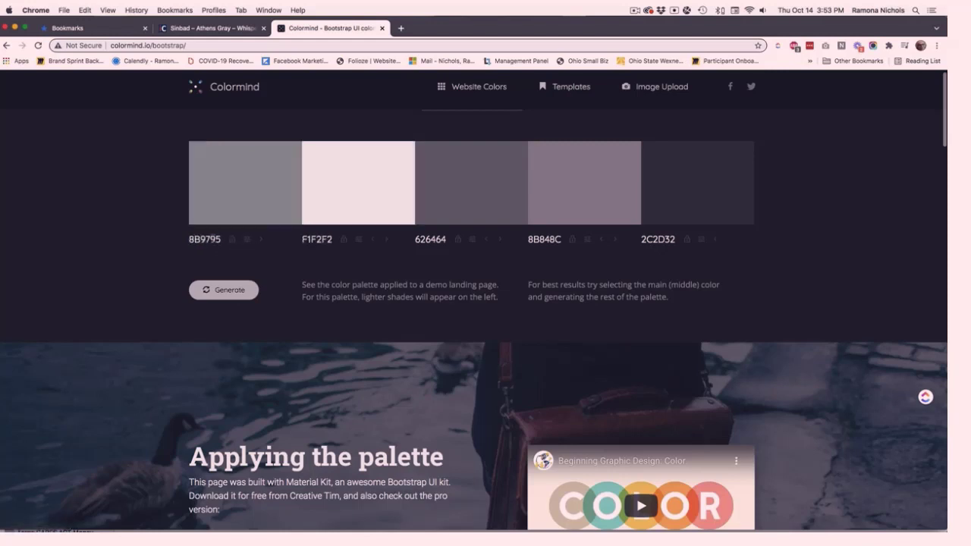
double_click(212, 240)
- Copy the Sinbad code again from the iColorpalette page and set Colormind's first palette color to #9cd3cb
click(210, 29)
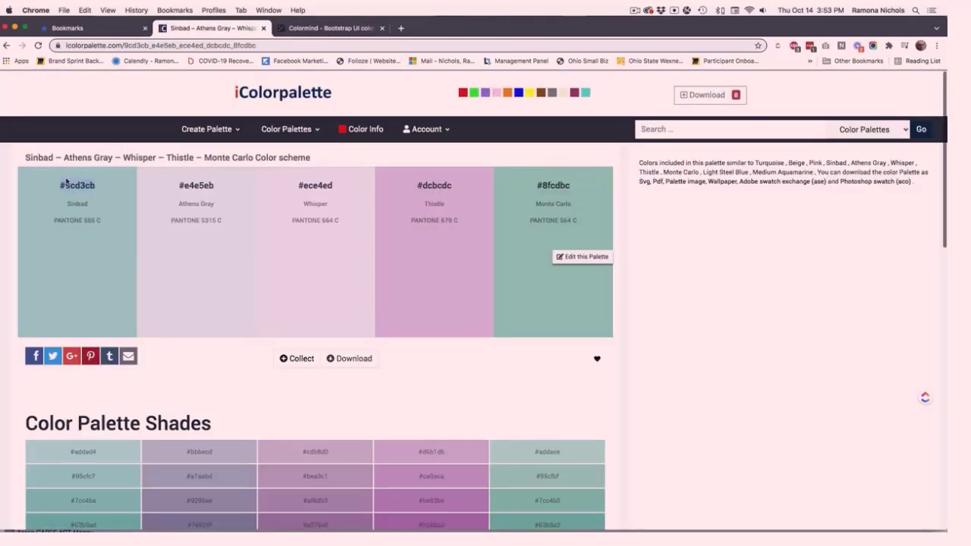
drag(61, 185, 97, 187)
click(99, 188)
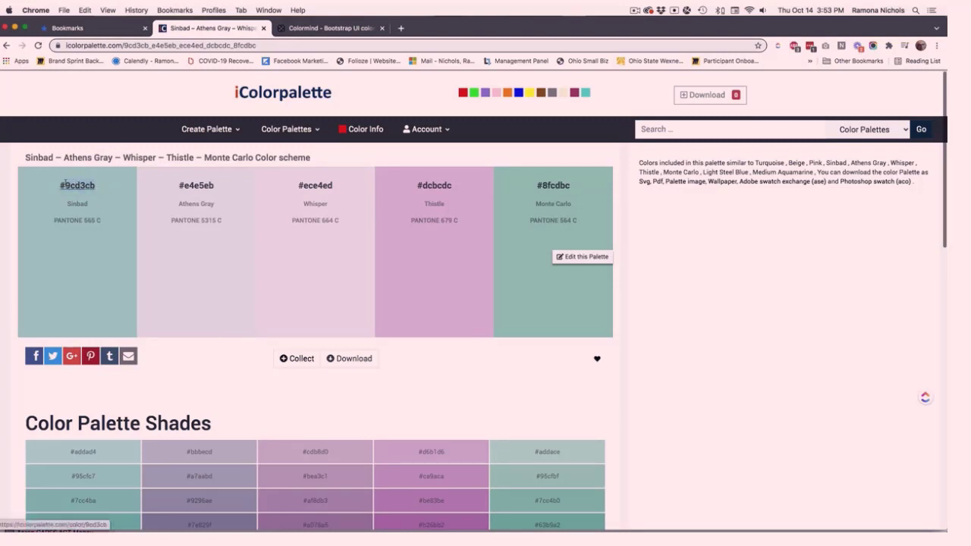
click(330, 28)
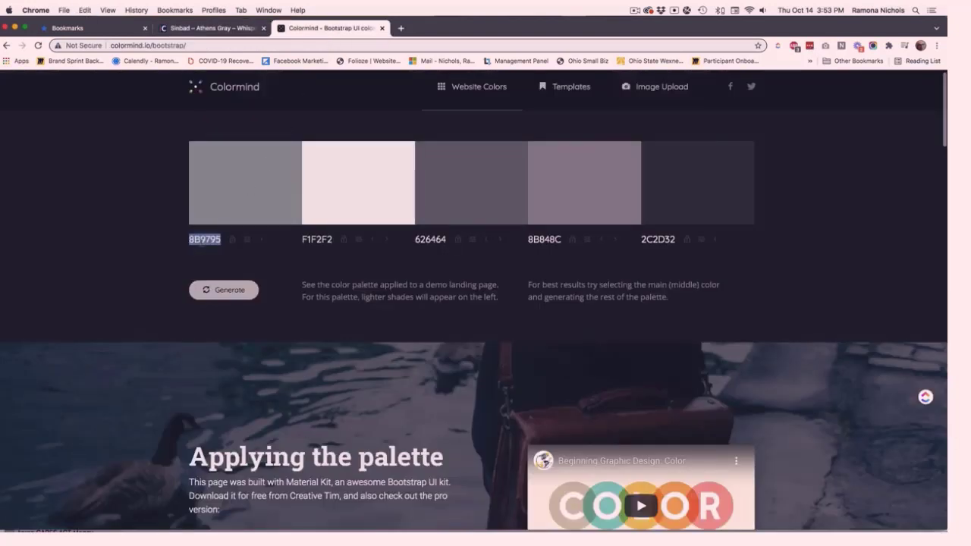
click(200, 245)
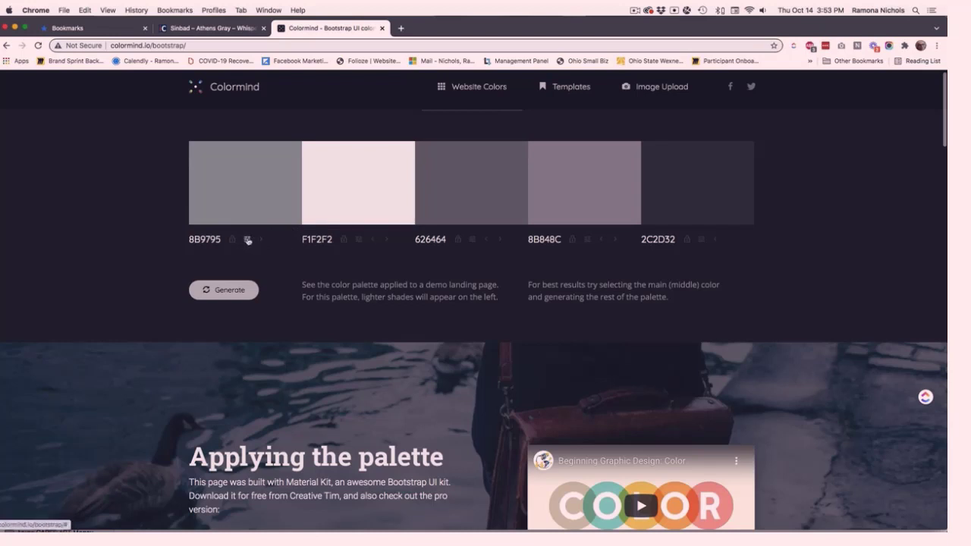
click(248, 240)
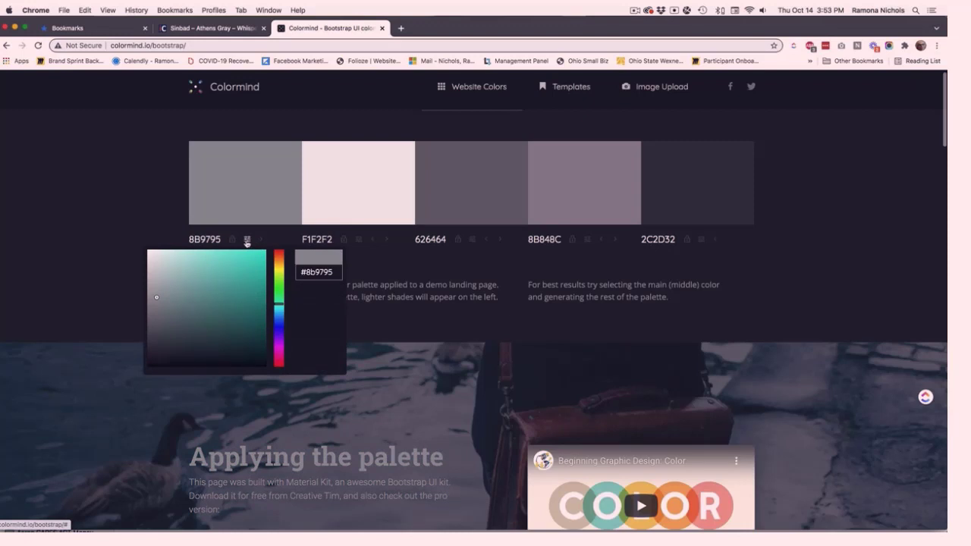
click(317, 272)
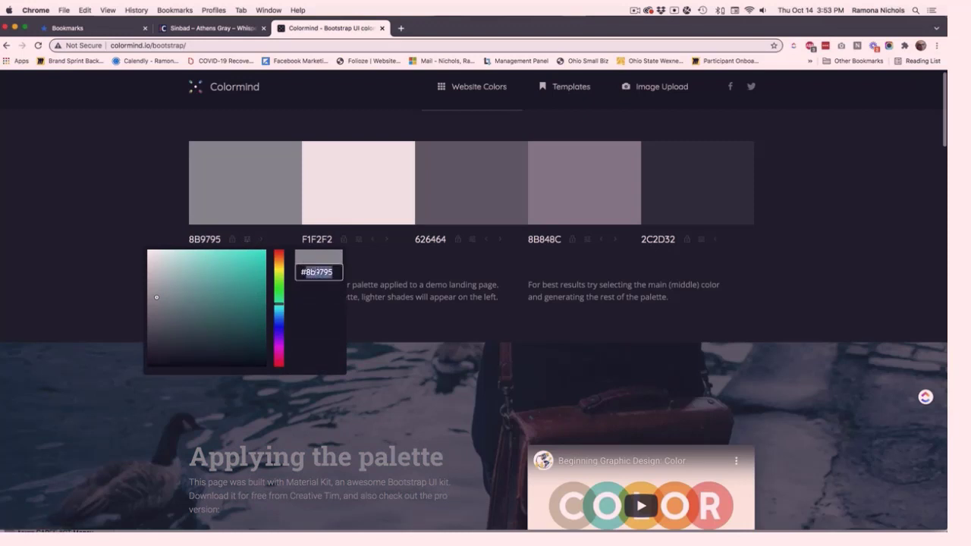
key(super+v)
double_click(319, 272)
key(super+v)
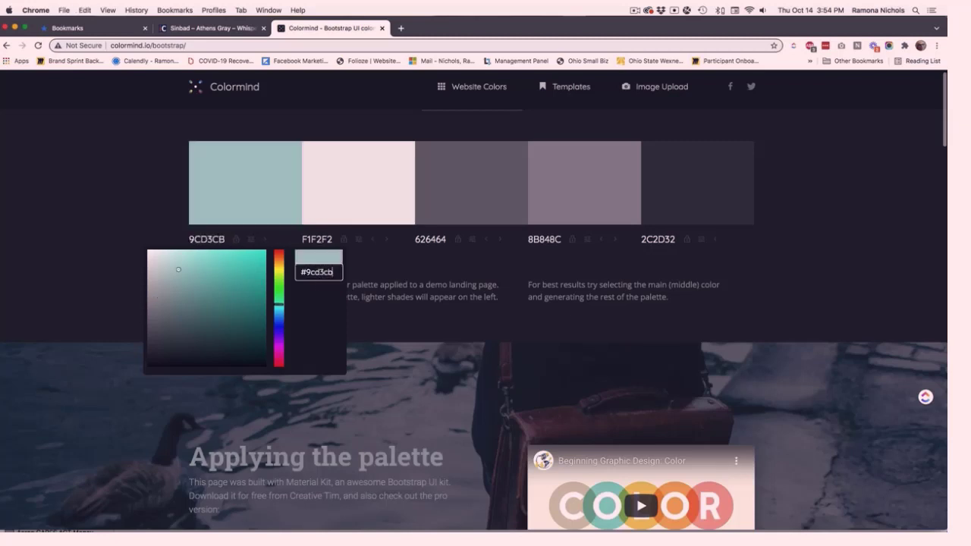
- Copy the Athens Gray code e4e5eb from the iColorpalette page and return to the second color in Colormind's palette
click(208, 28)
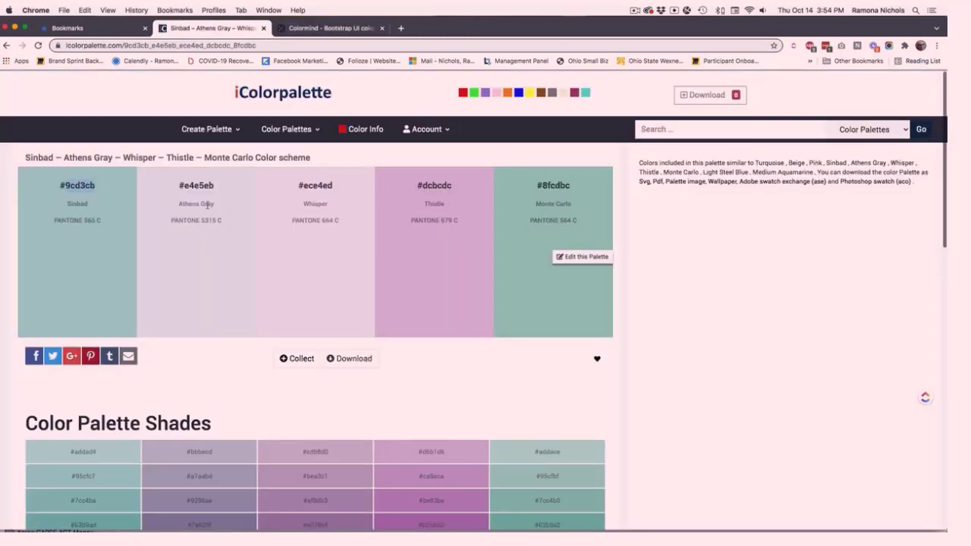
drag(207, 185, 188, 186)
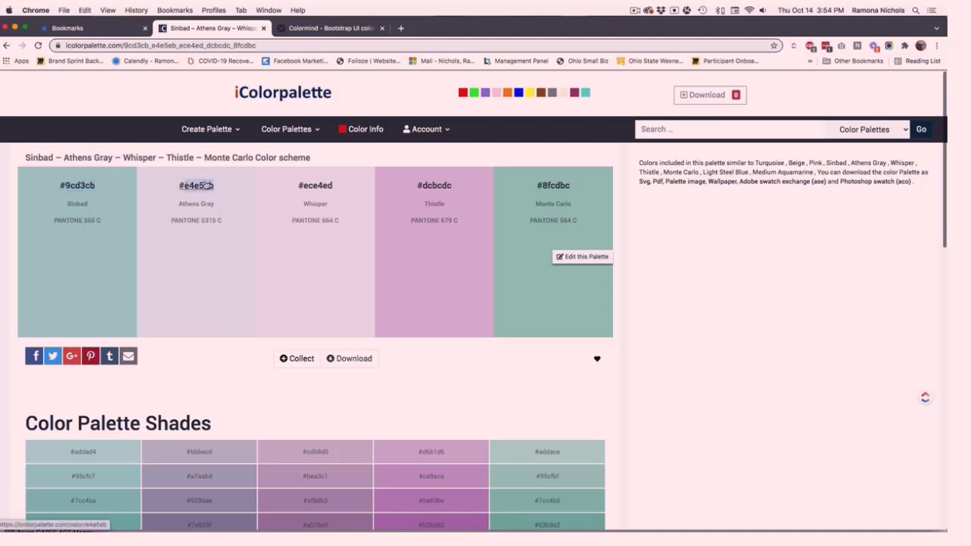
click(332, 32)
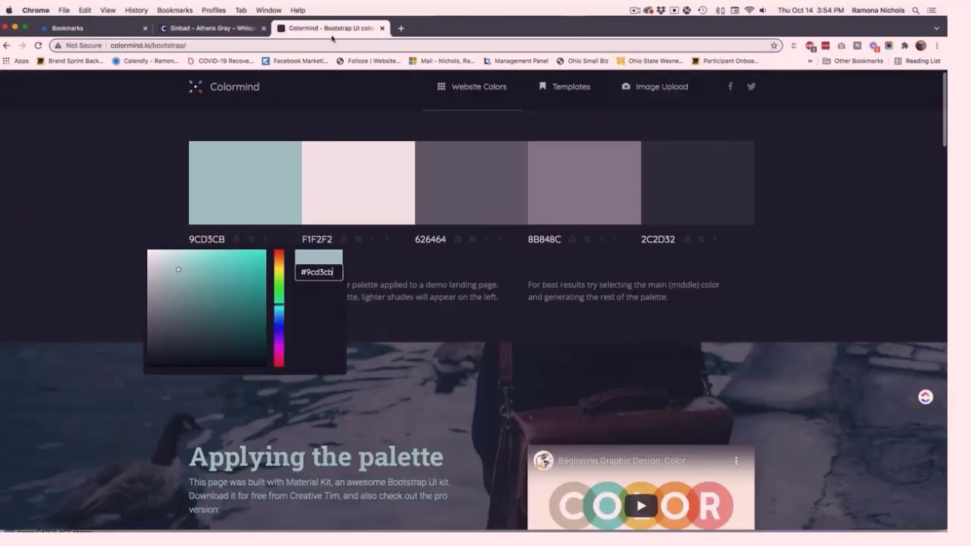
click(345, 239)
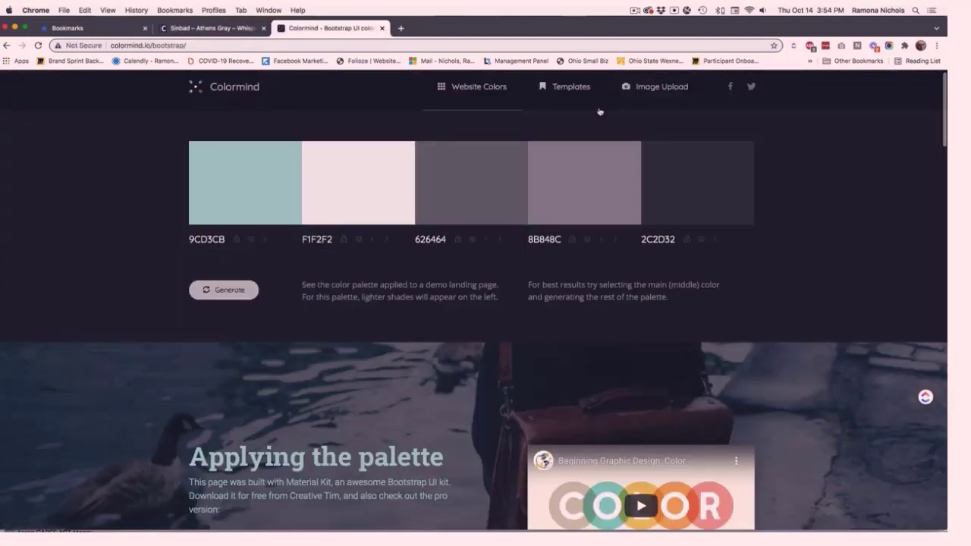
click(635, 11)
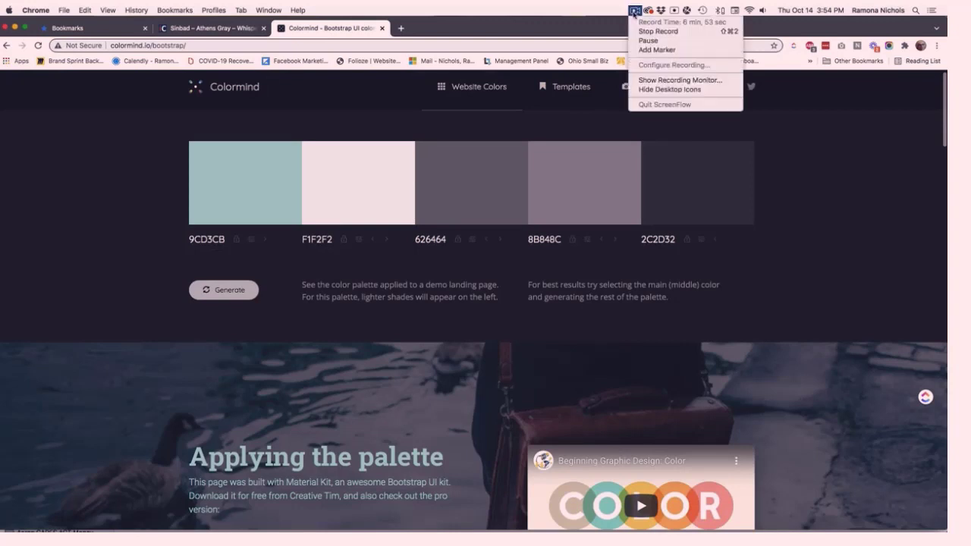
click(634, 12)
click(634, 12)
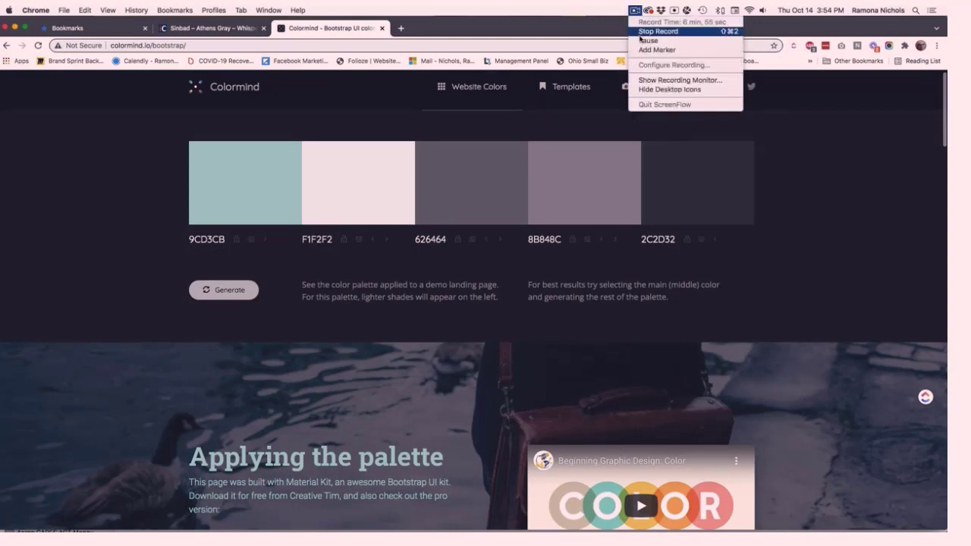
click(645, 40)
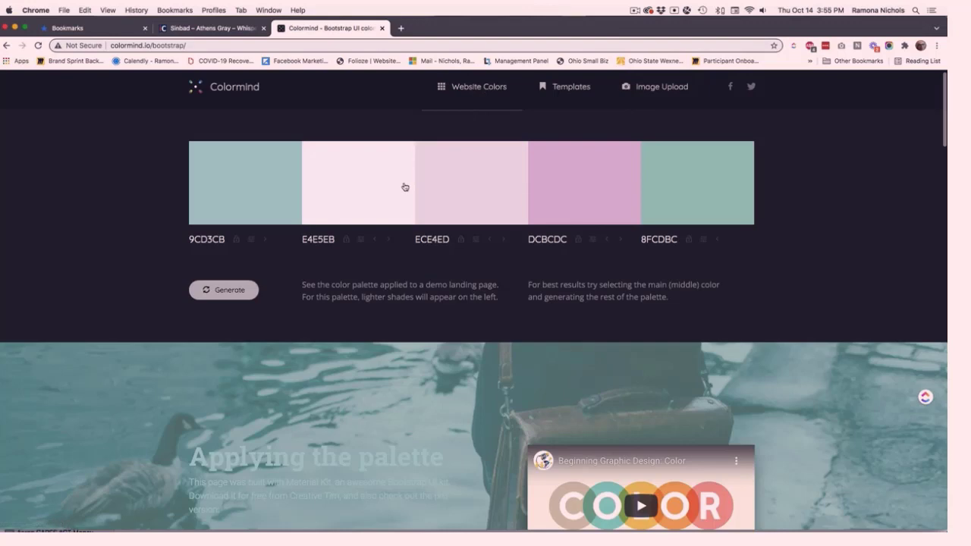
- Examine how the brand palette looks across the demo landing page's color swatches, cards, photography section and UI components
scroll(156, 314, down, 3)
scroll(156, 314, down, 15)
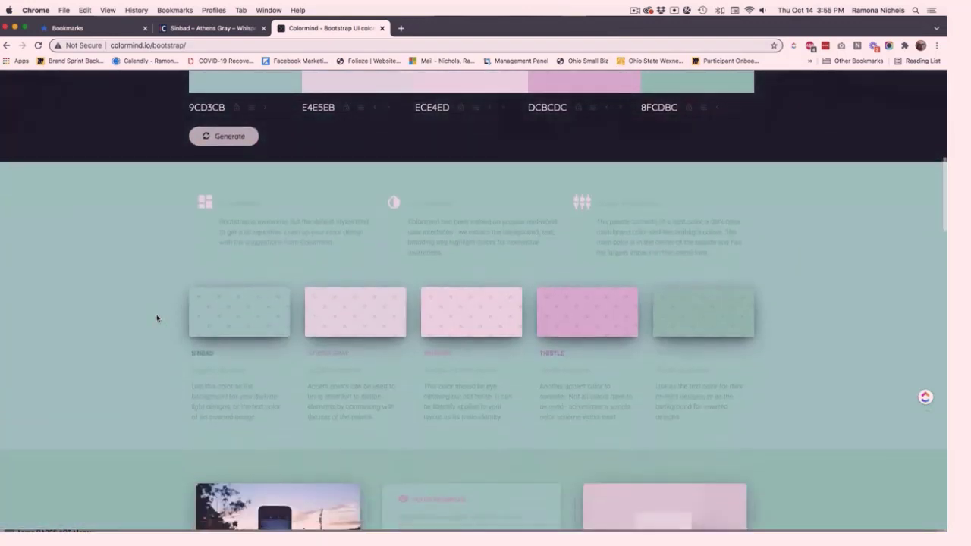
scroll(157, 318, down, 5)
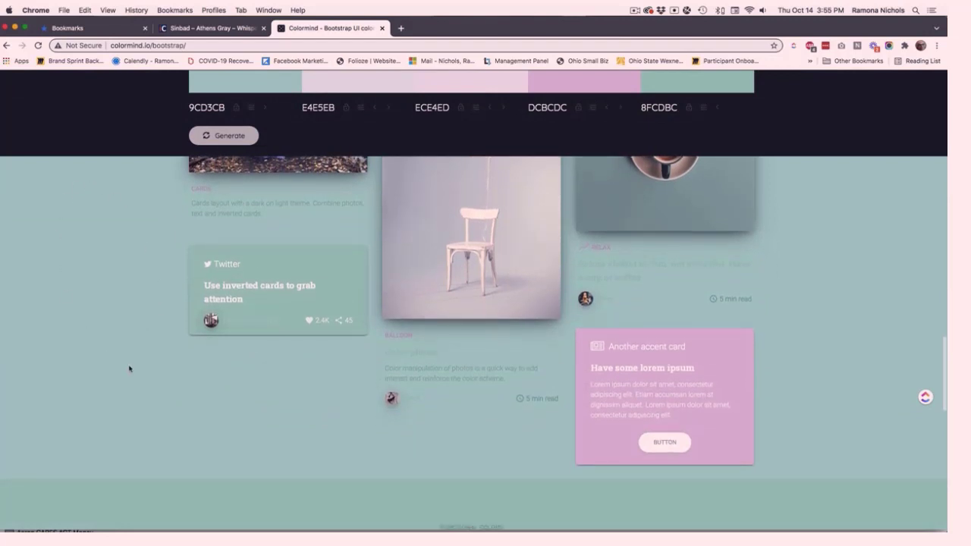
scroll(130, 369, down, 5)
scroll(129, 369, down, 5)
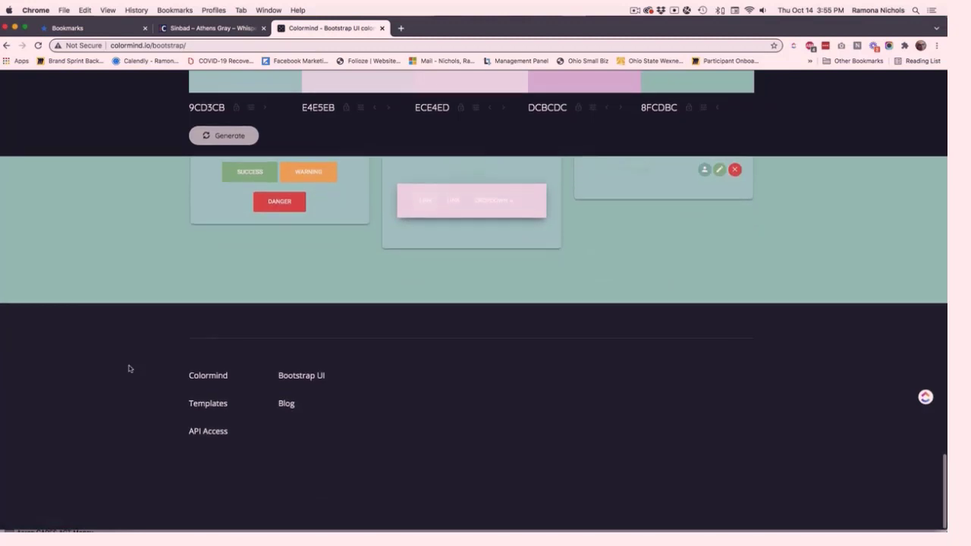
scroll(129, 369, up, 5)
scroll(129, 369, up, 5)
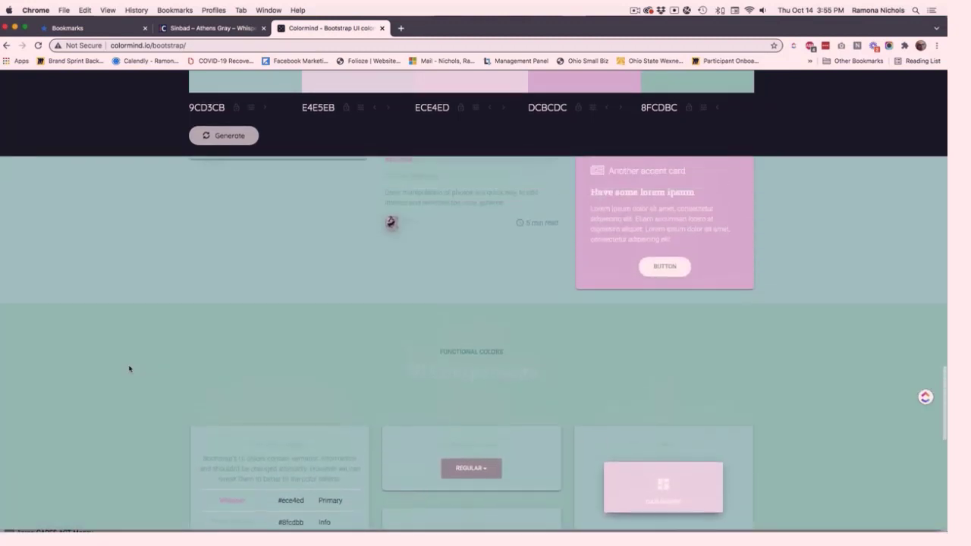
scroll(129, 369, up, 10)
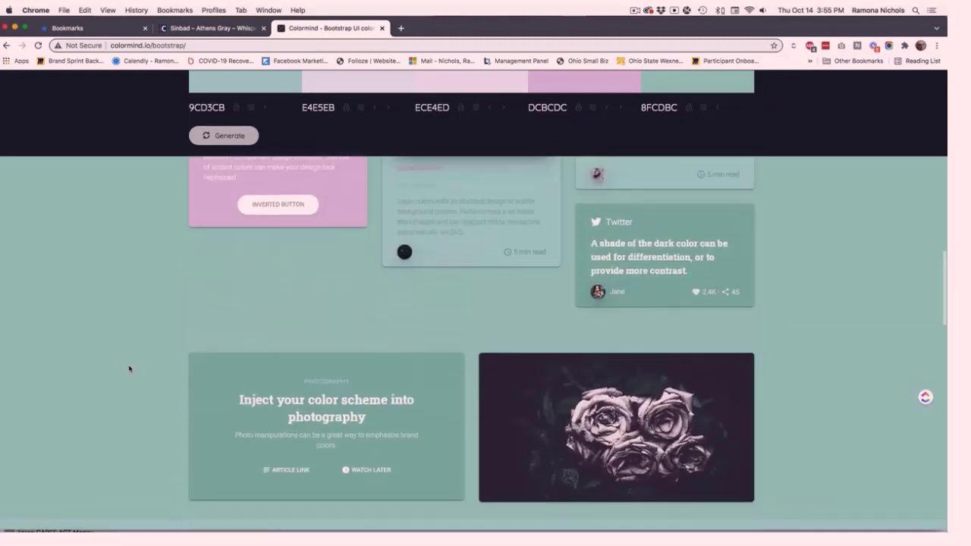
scroll(129, 369, up, 5)
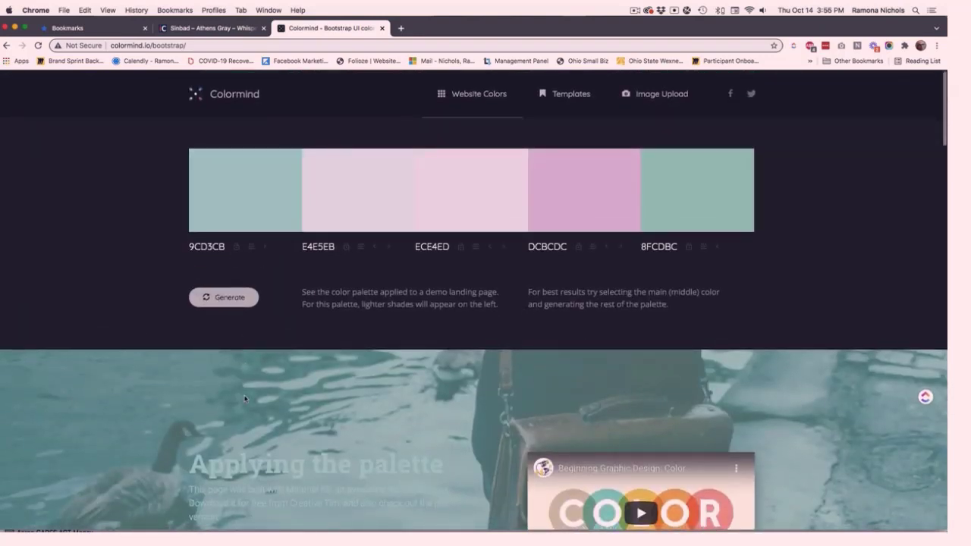
scroll(247, 399, down, 1)
scroll(241, 397, up, 1)
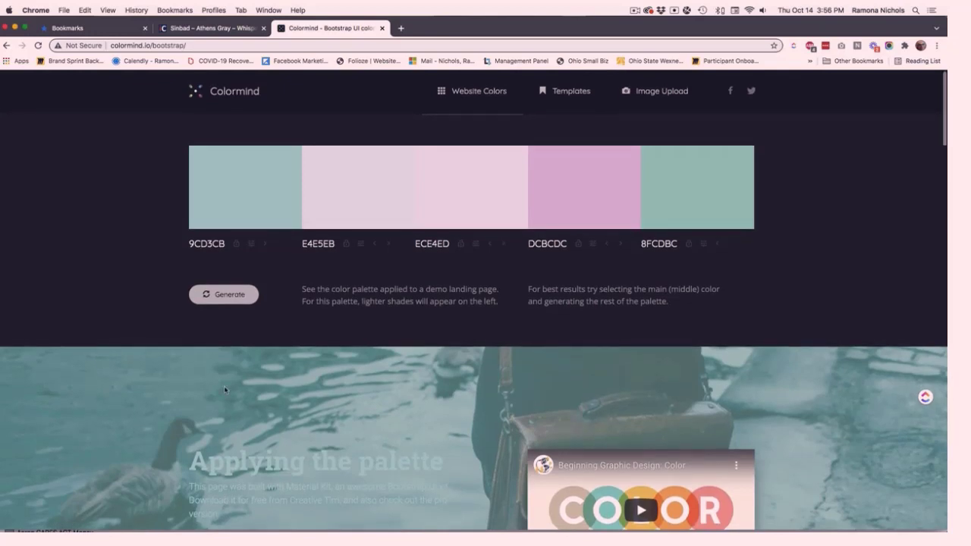
- Generate a new Colormind palette and review it on the demo page's color structure, cards, Dark on Light section and UI components
click(238, 294)
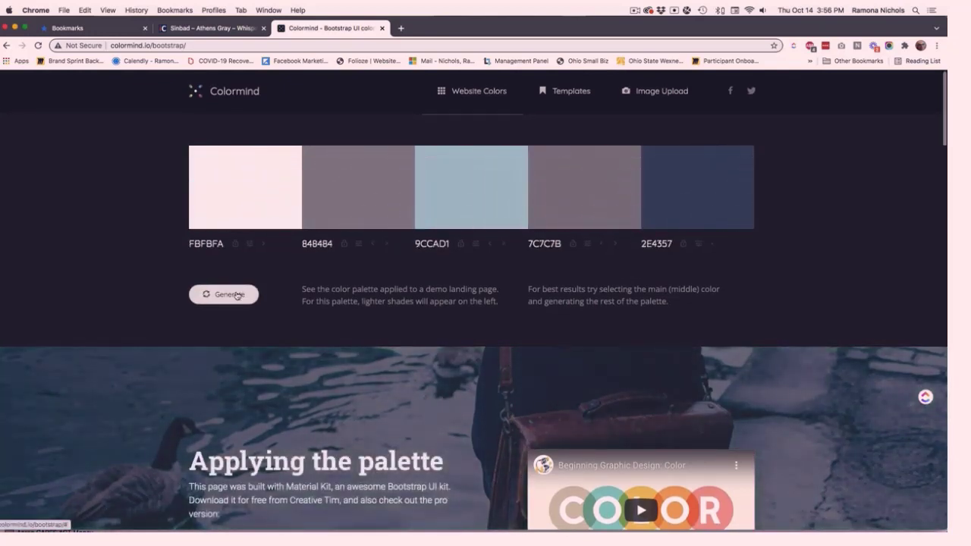
scroll(238, 295, down, 10)
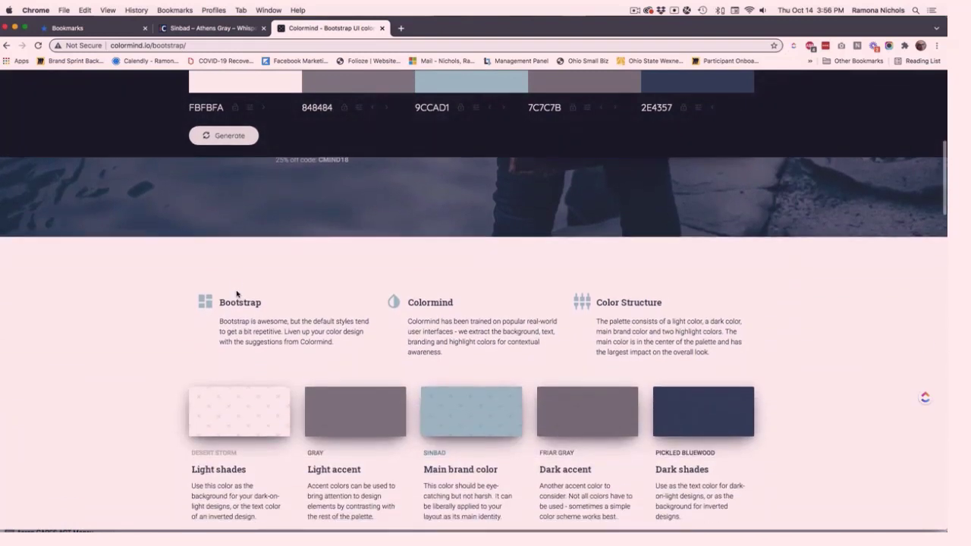
scroll(236, 294, down, 12)
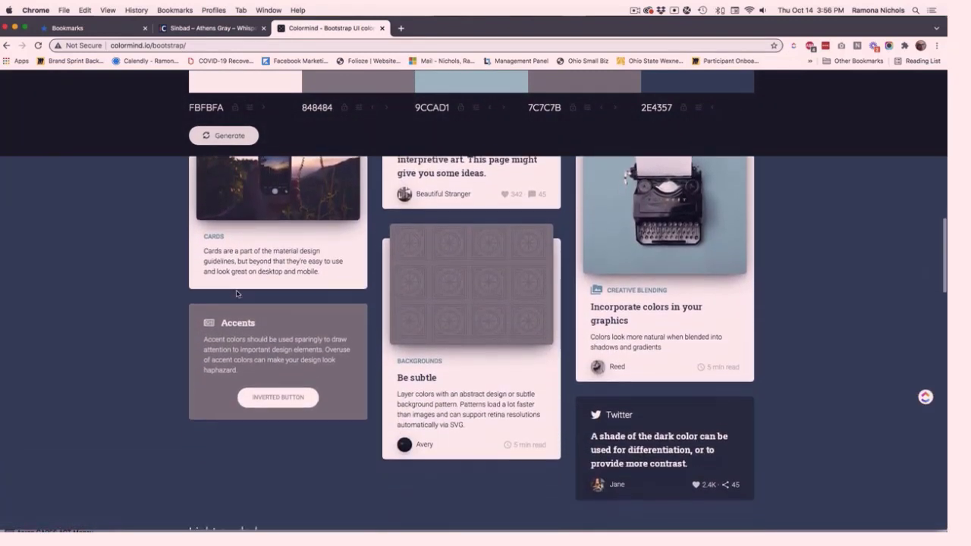
scroll(237, 294, down, 12)
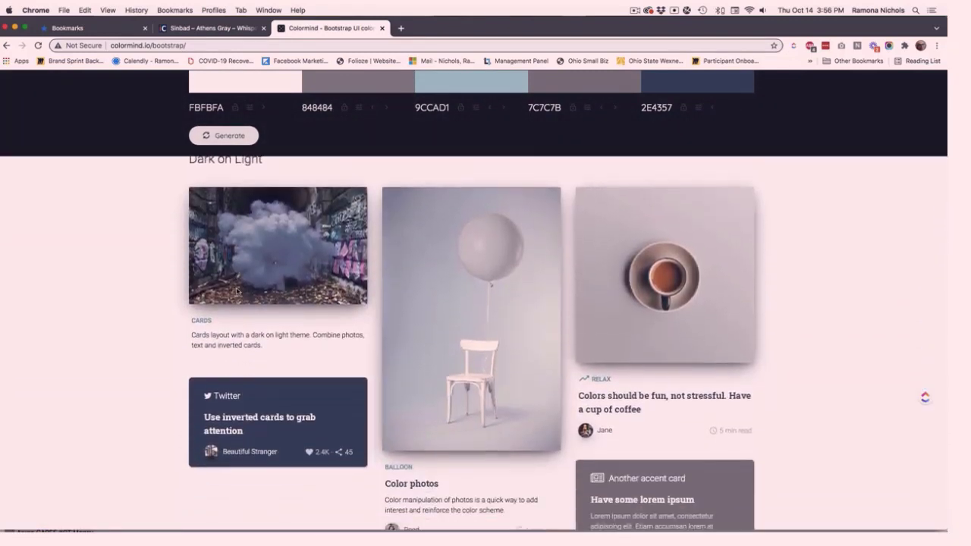
scroll(236, 291, down, 12)
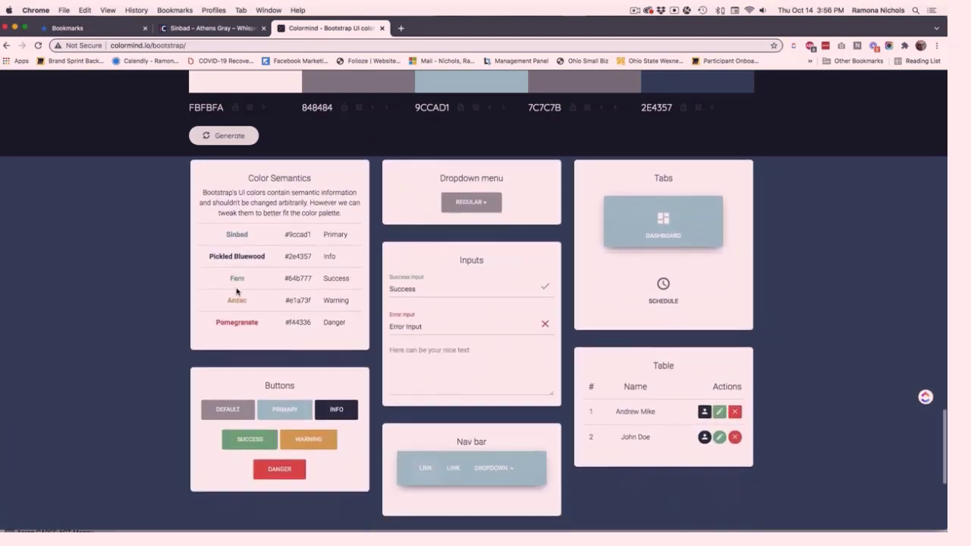
scroll(237, 291, down, 2)
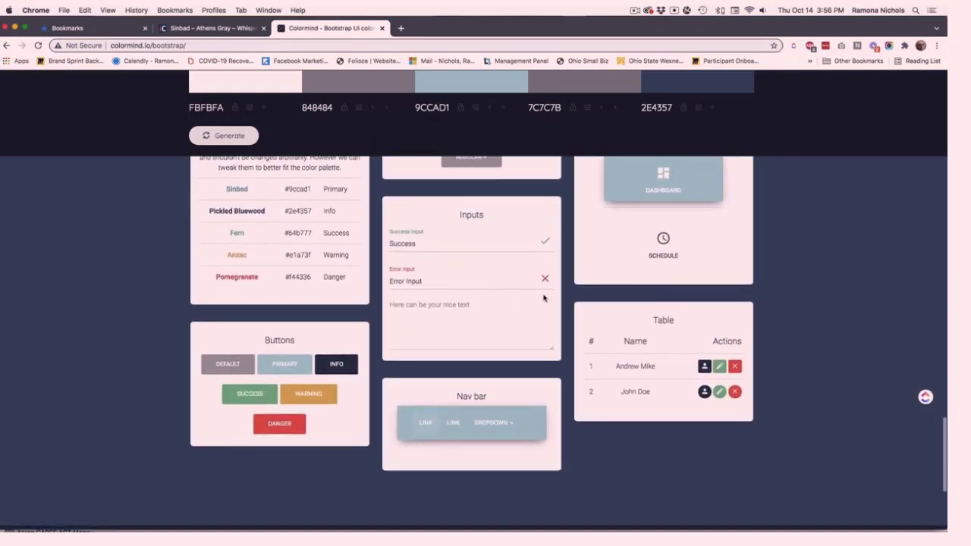
scroll(567, 261, up, 3)
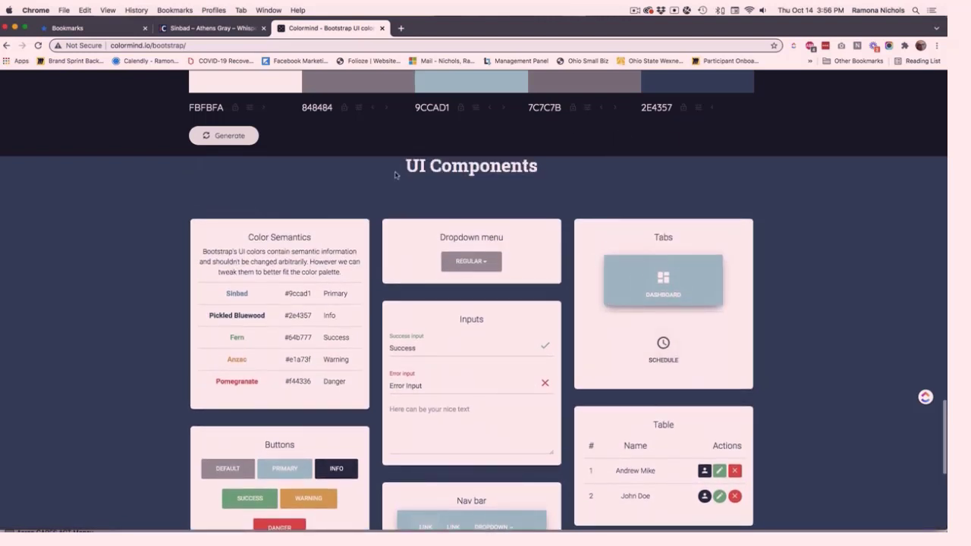
scroll(395, 175, up, 1)
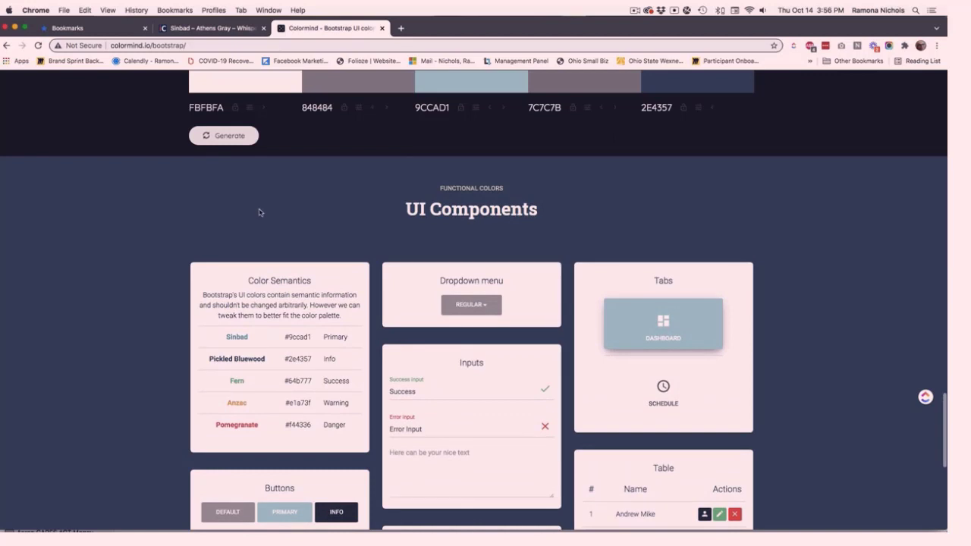
scroll(259, 212, up, 10)
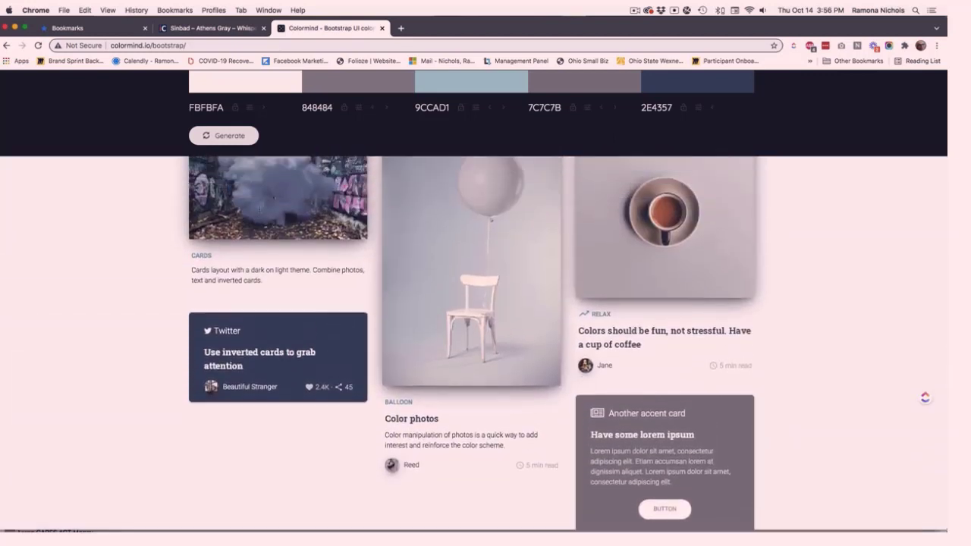
scroll(259, 212, up, 3)
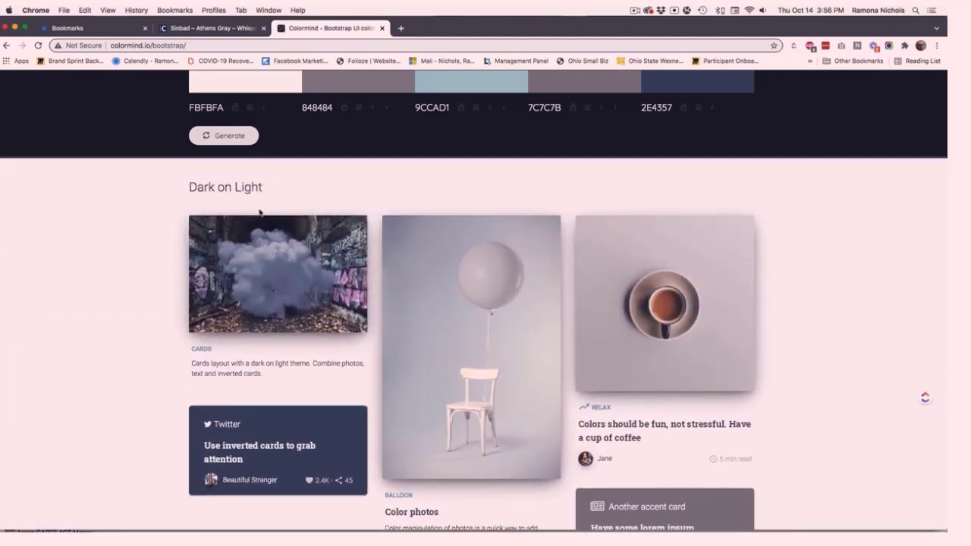
- Look back over the generated palette on the Colormind demo page, from the Dark on Light section up to the palette swatches
scroll(259, 212, up, 4)
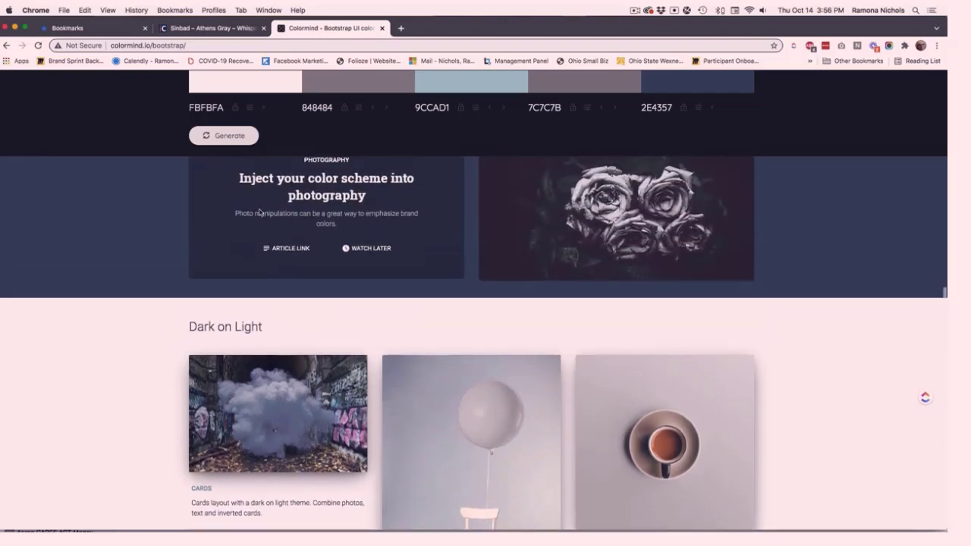
scroll(259, 212, up, 10)
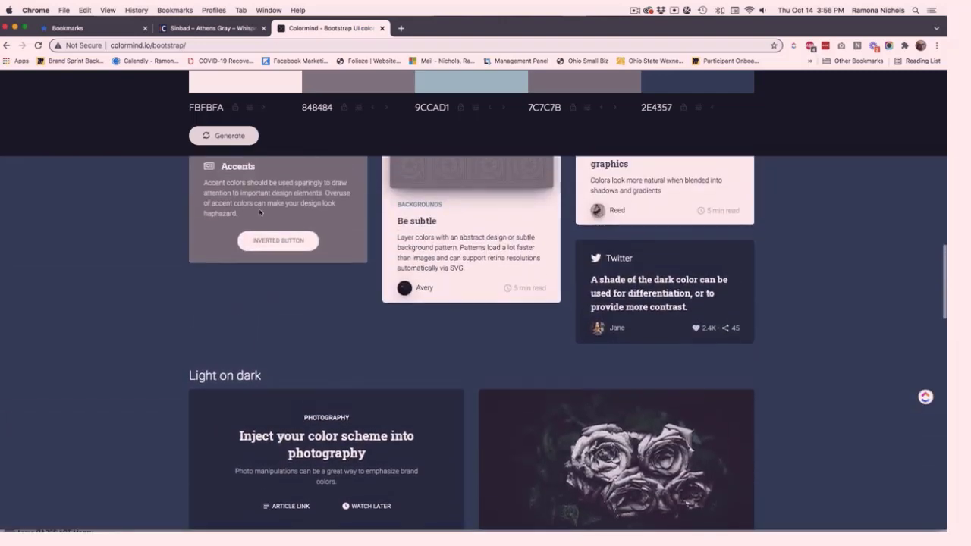
scroll(259, 213, up, 13)
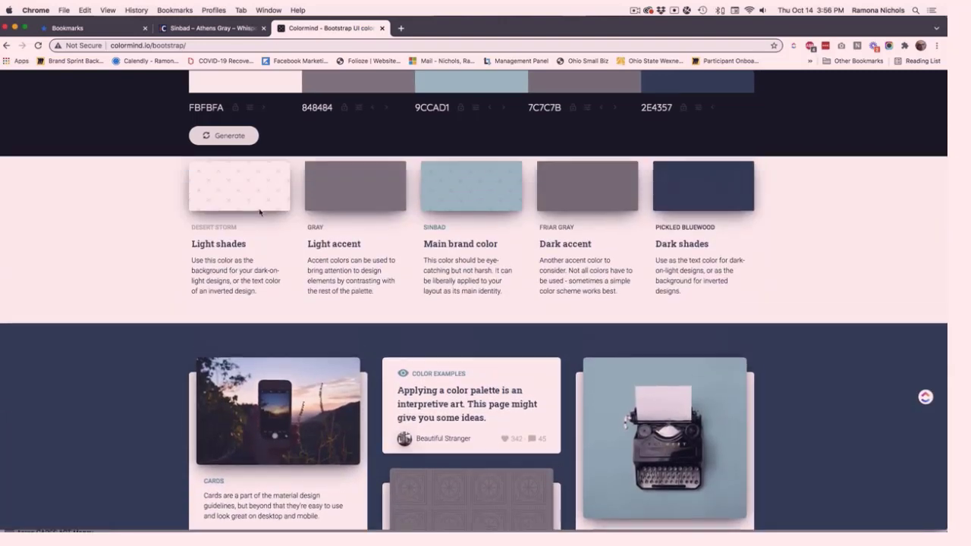
scroll(259, 213, up, 5)
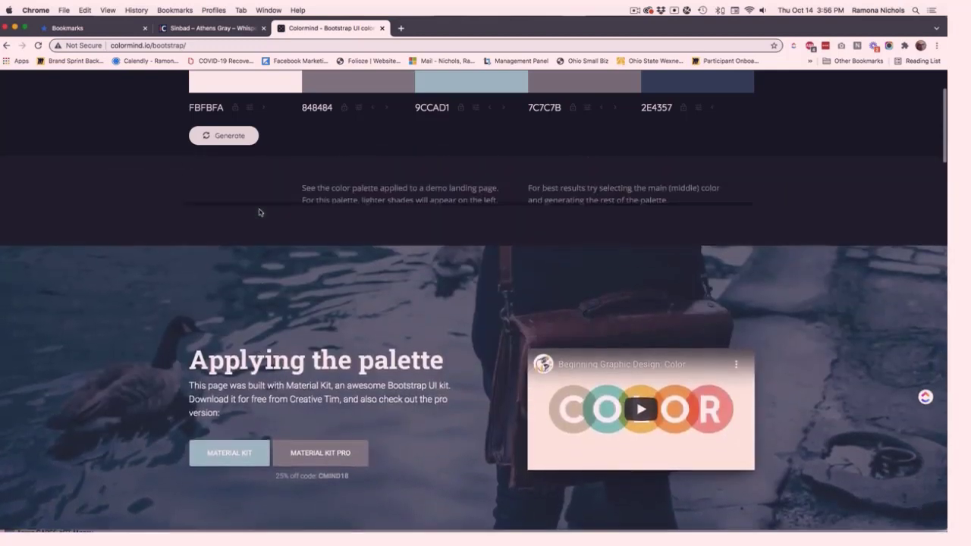
scroll(258, 213, up, 2)
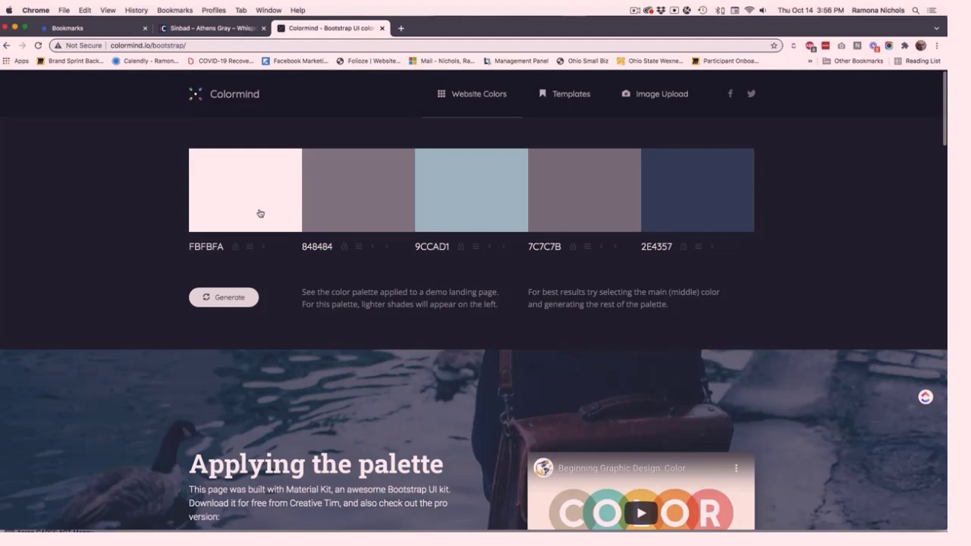
click(688, 10)
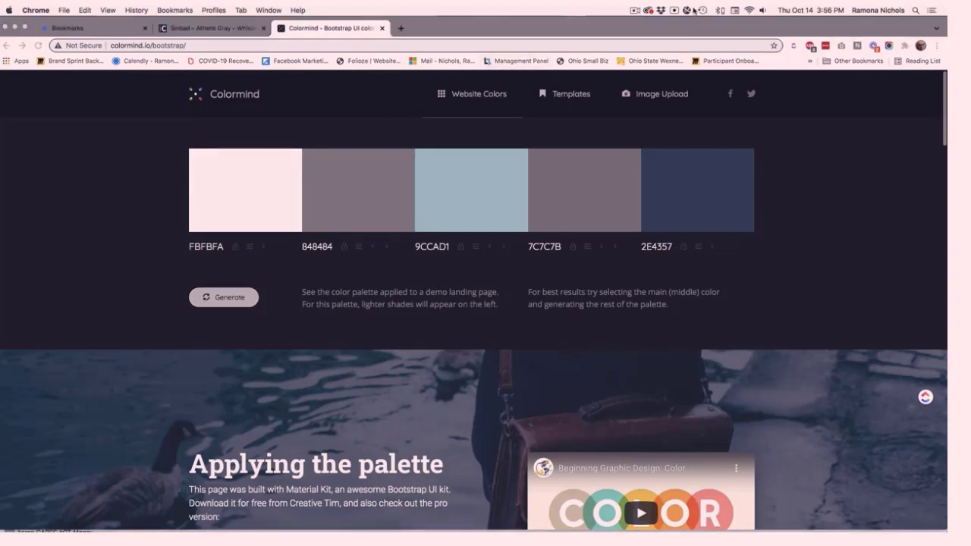
click(633, 11)
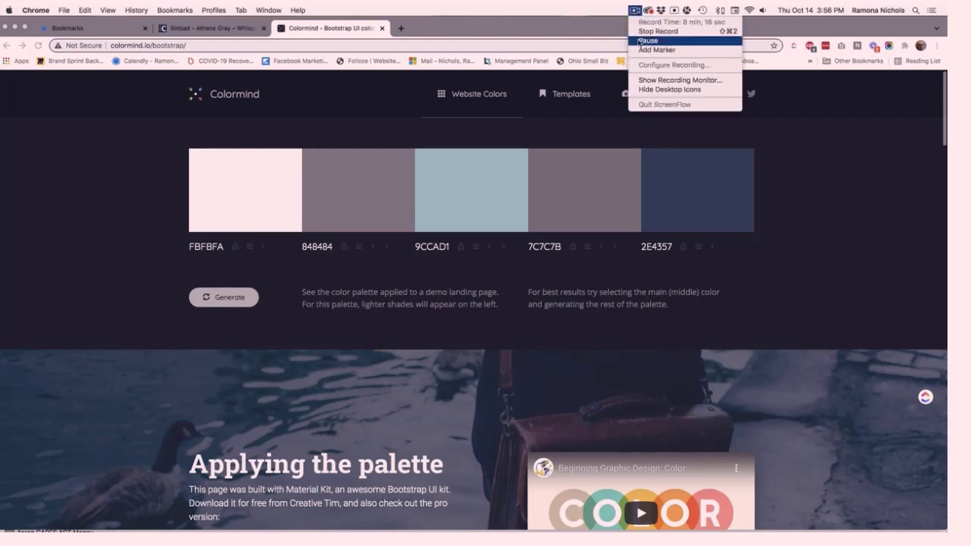
click(639, 40)
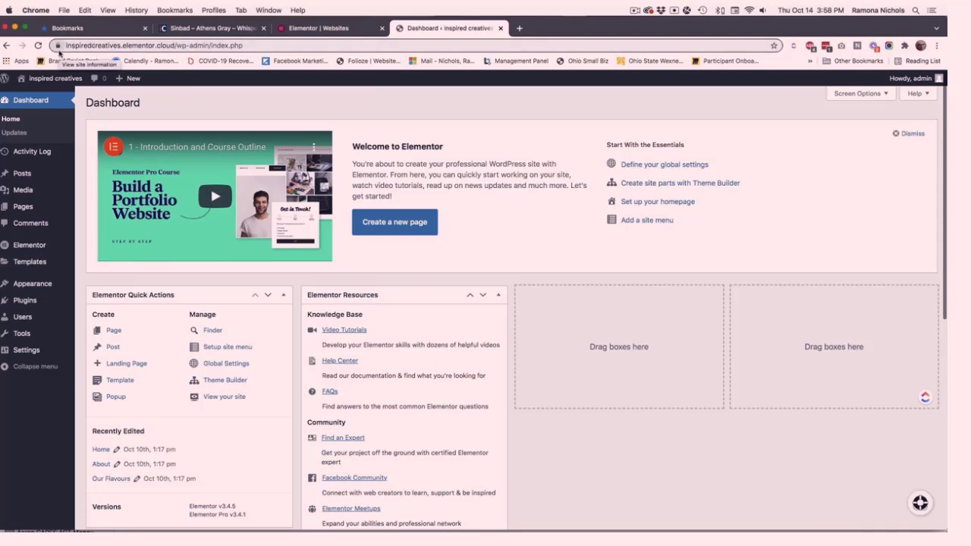
- Open the WordPress dashboard of the inspired creatives website from Elementor's website list and list all its pages
click(343, 30)
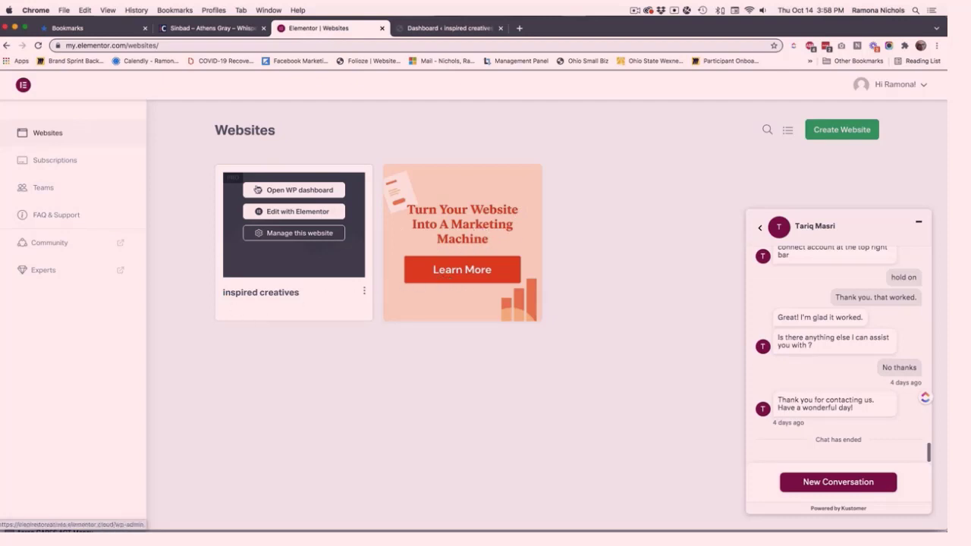
click(298, 191)
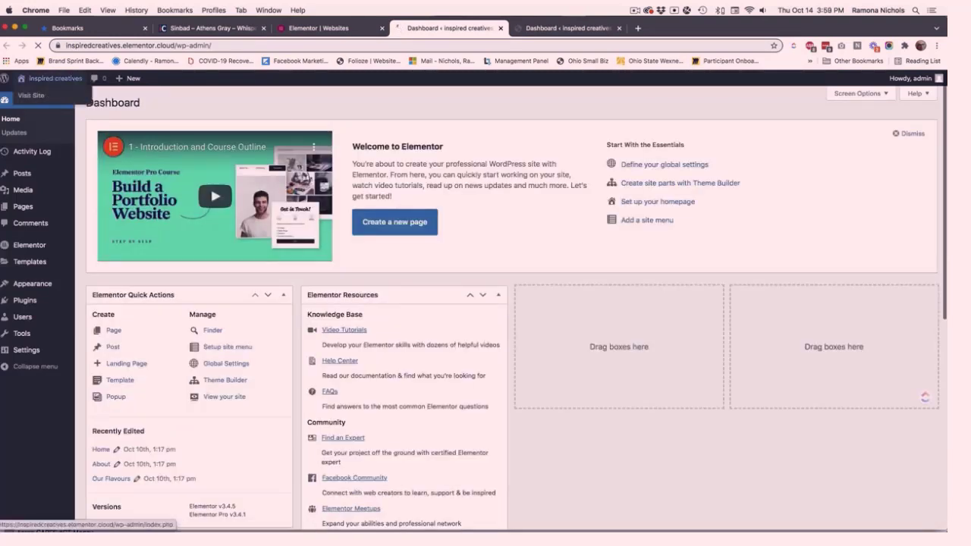
mouse_move(24, 207)
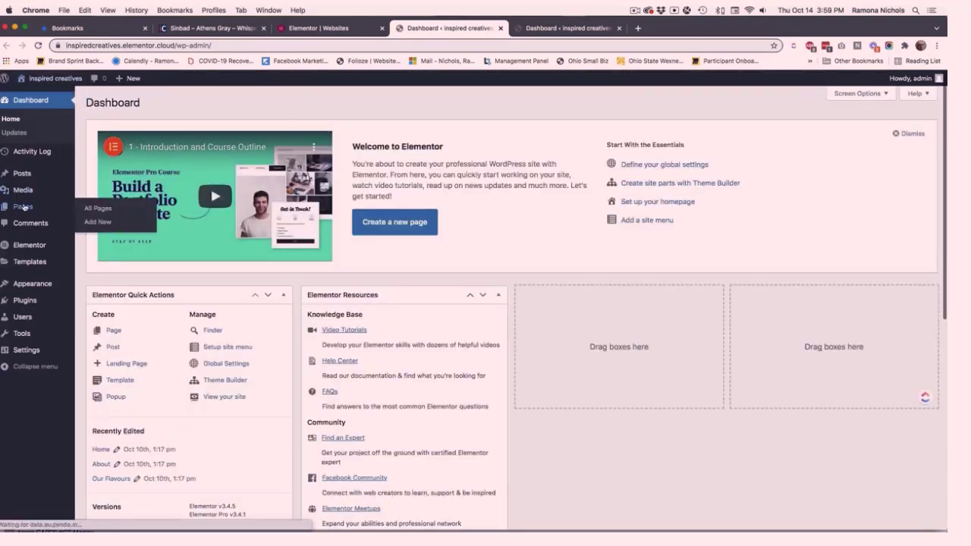
click(94, 209)
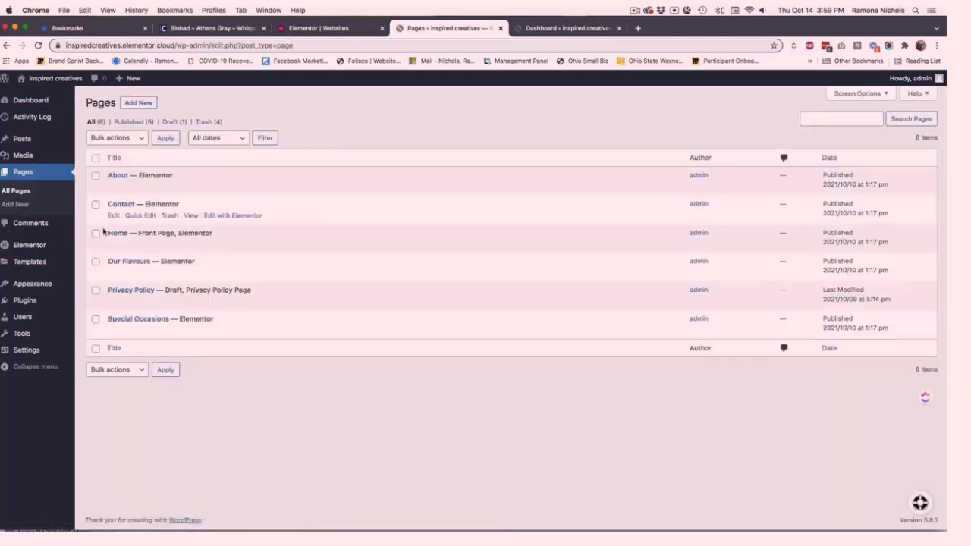
- Open the Home page for editing with Elementor
click(120, 235)
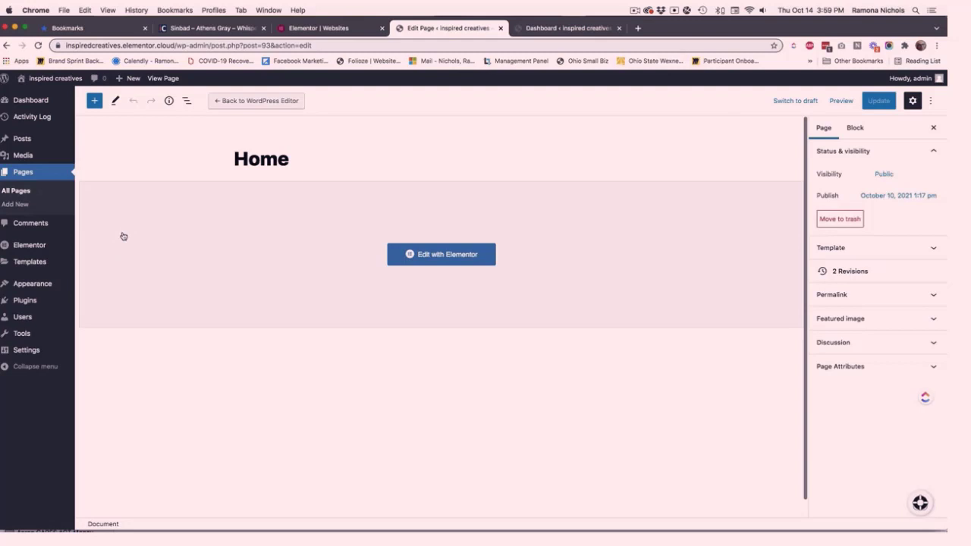
click(457, 261)
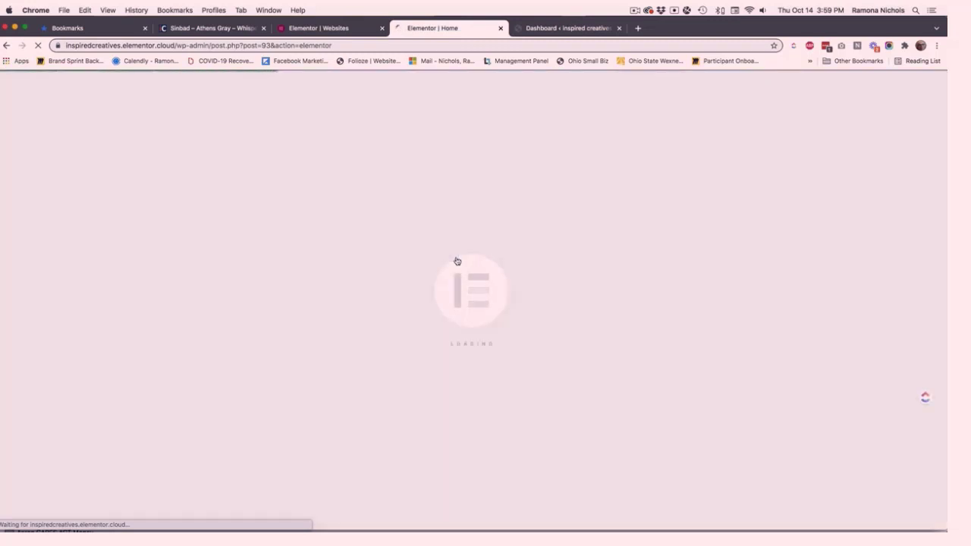
click(314, 30)
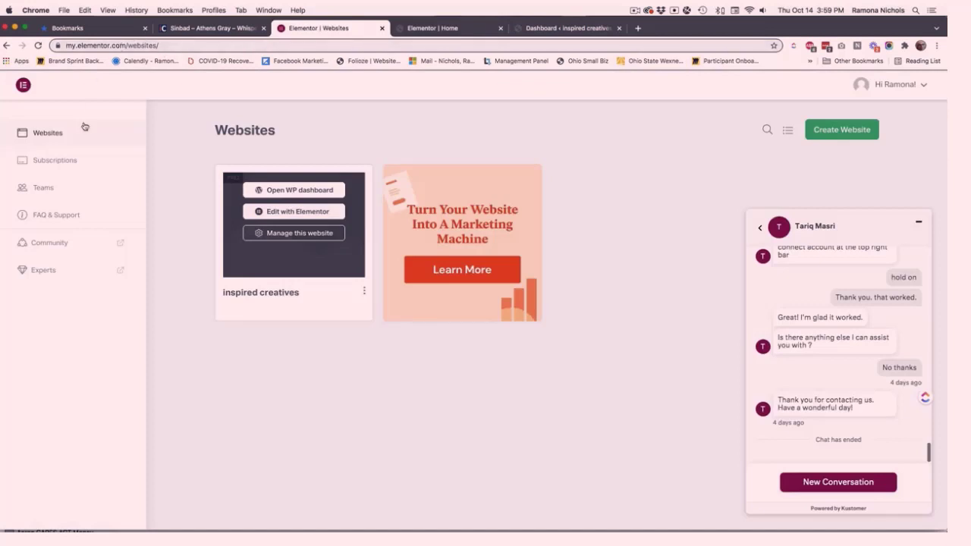
click(431, 31)
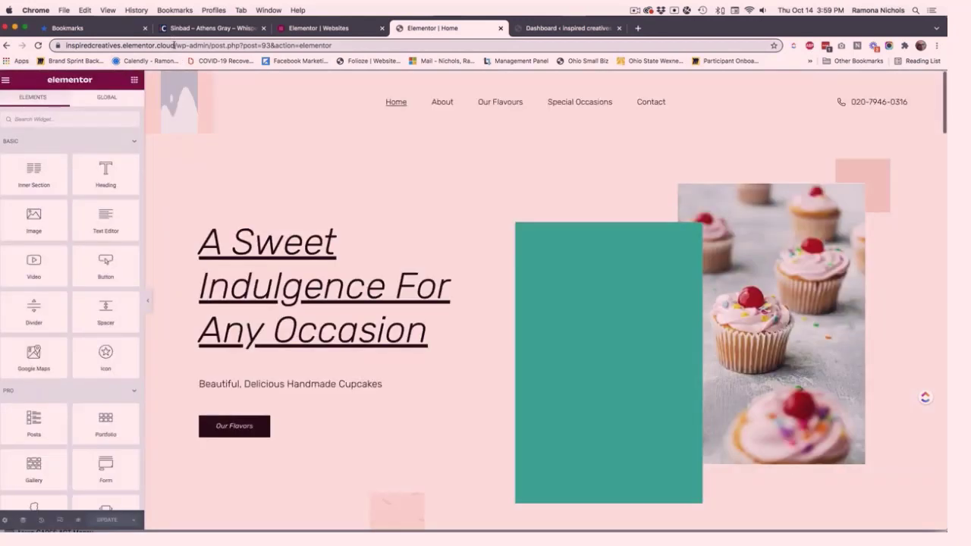
- Highlight the site's domain in the address and look through the Home page's sections down to Sweet Deliveries For A Special Surprise
drag(174, 45, 66, 41)
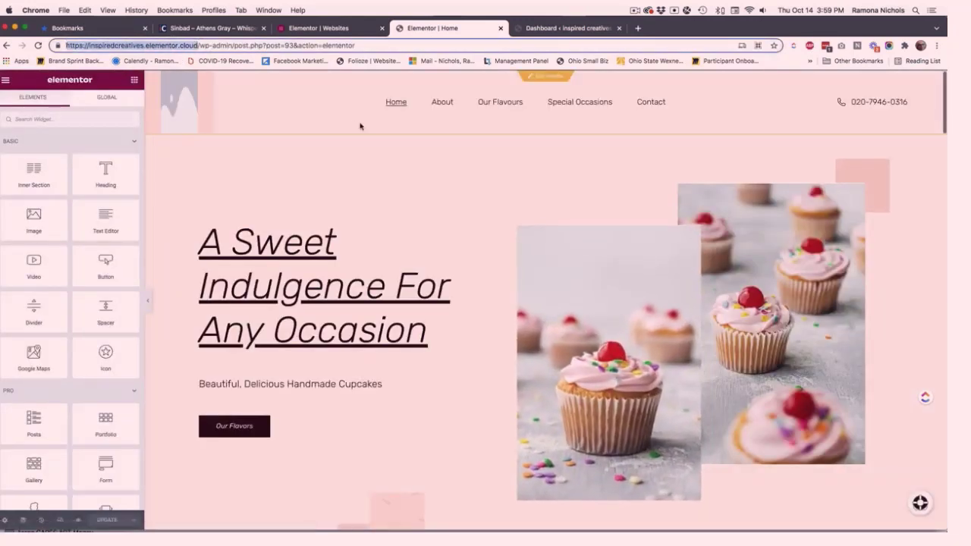
scroll(297, 268, down, 4)
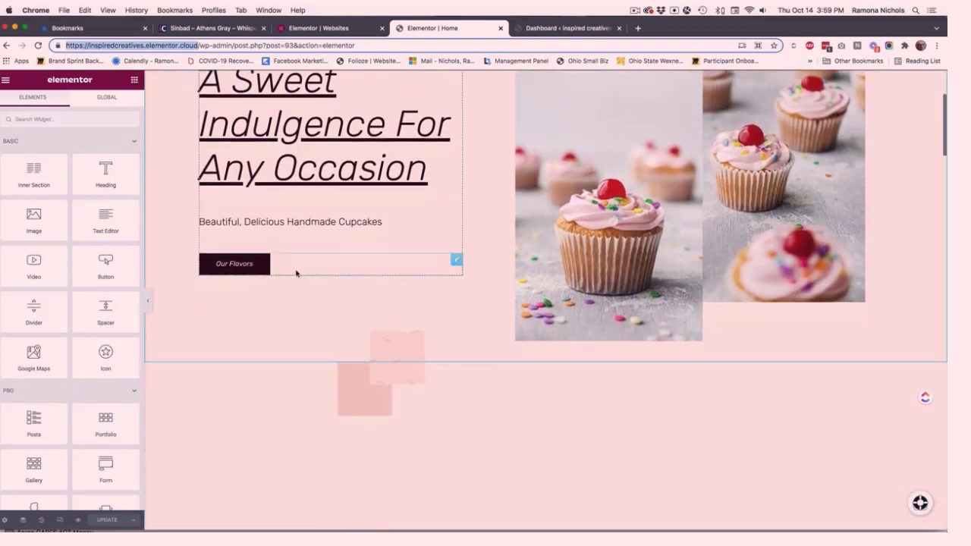
scroll(297, 273, down, 12)
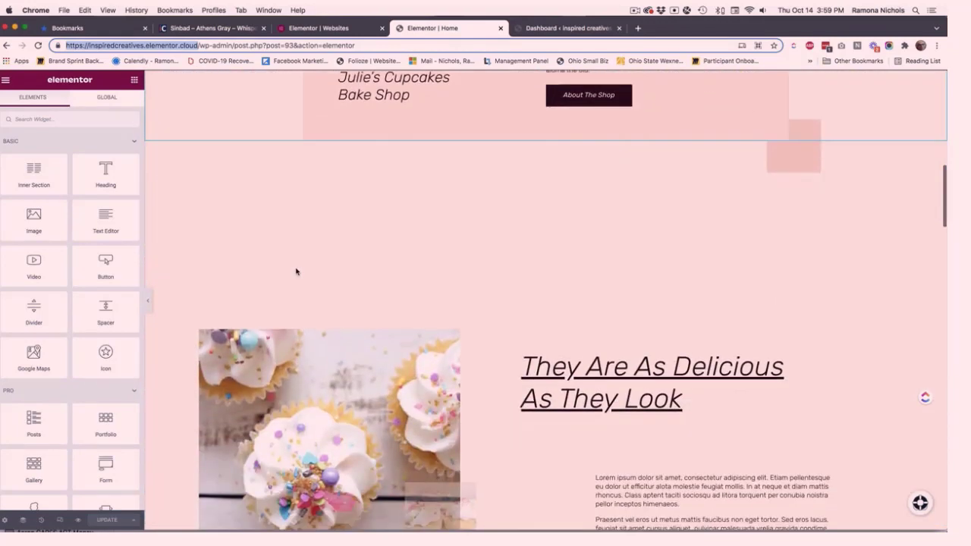
scroll(296, 272, down, 20)
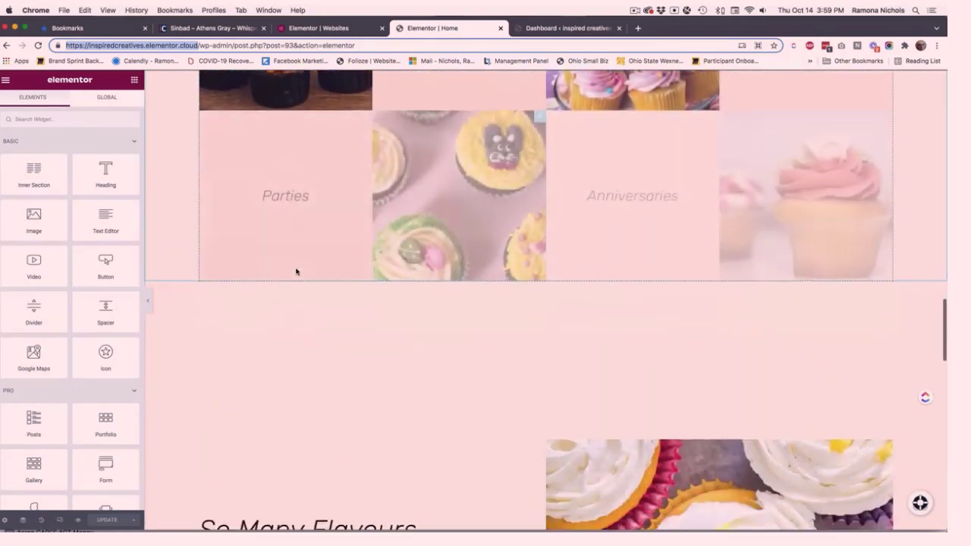
scroll(296, 272, down, 10)
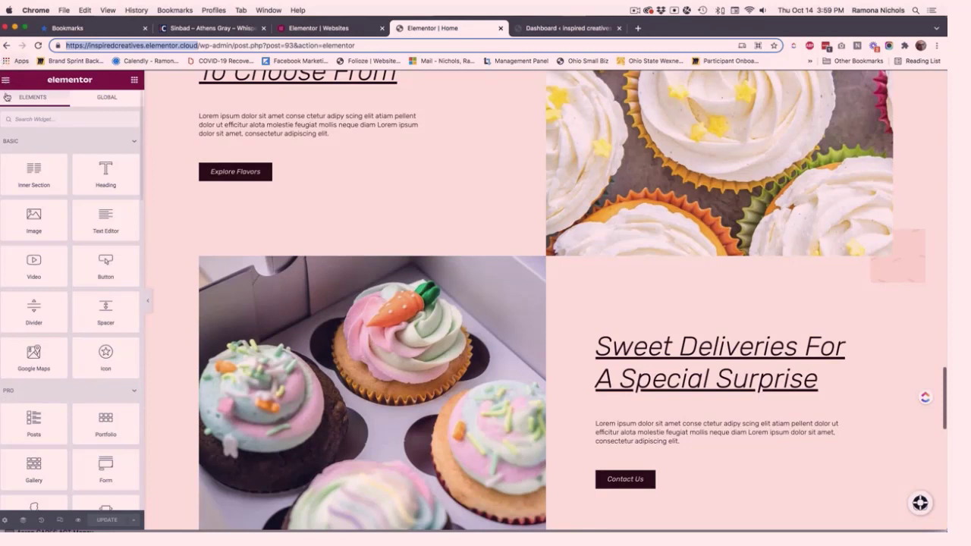
- Open the Global Colors in Elementor's Site Settings
click(102, 100)
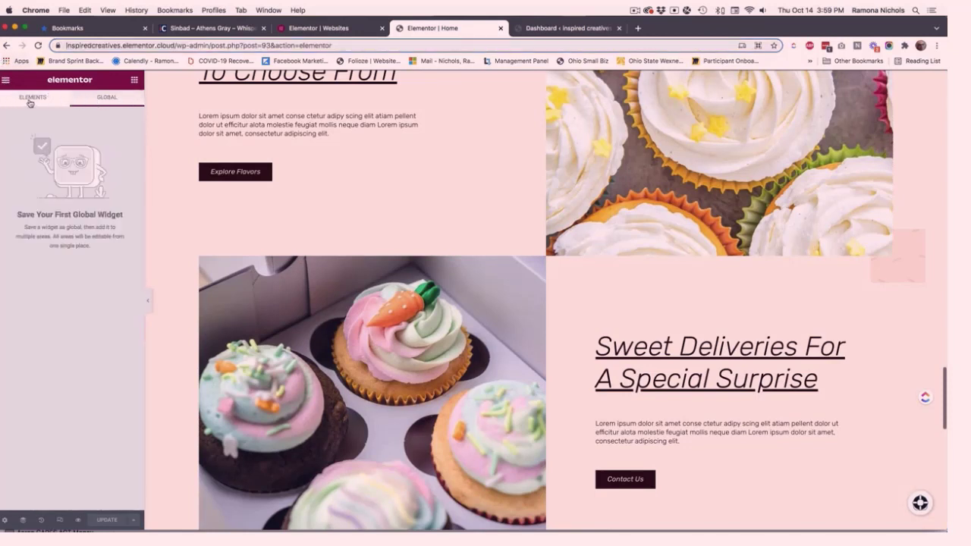
click(6, 81)
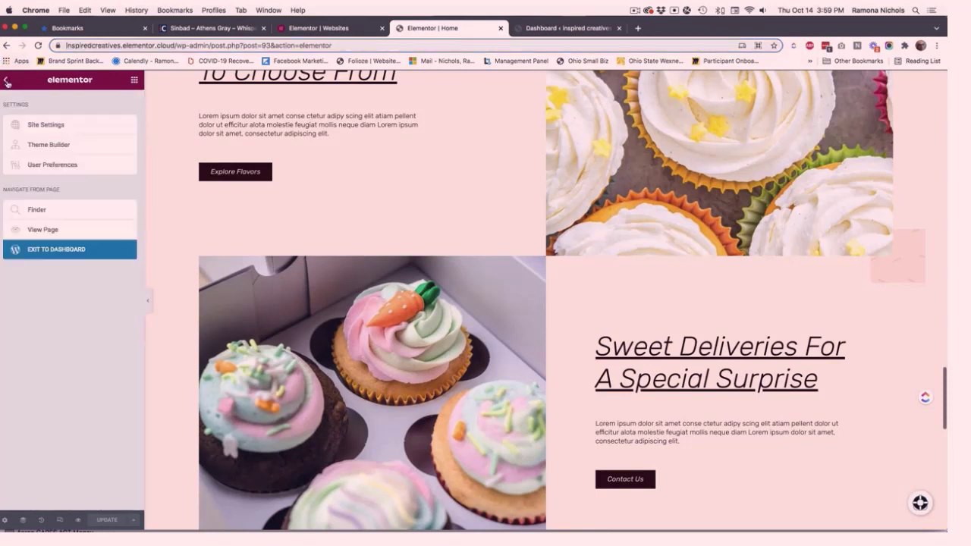
click(43, 125)
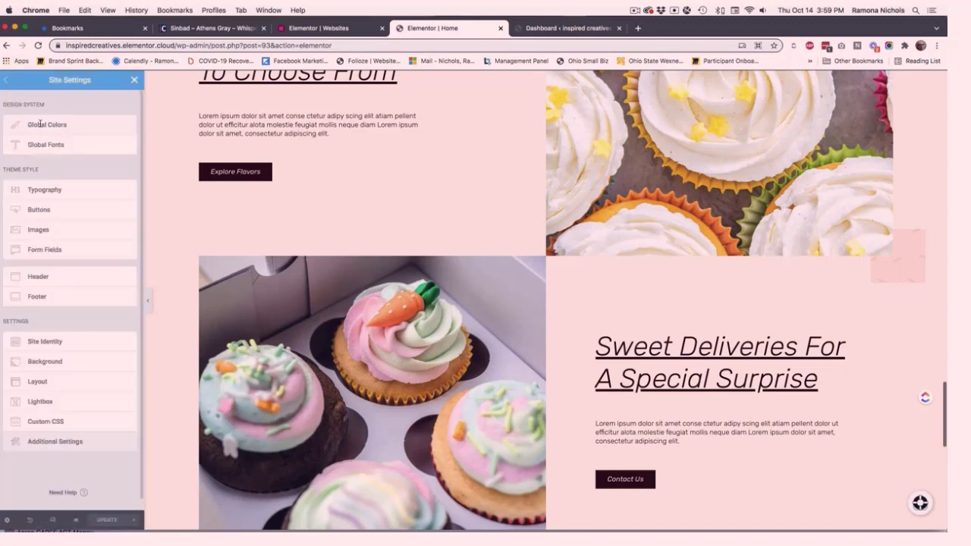
click(41, 127)
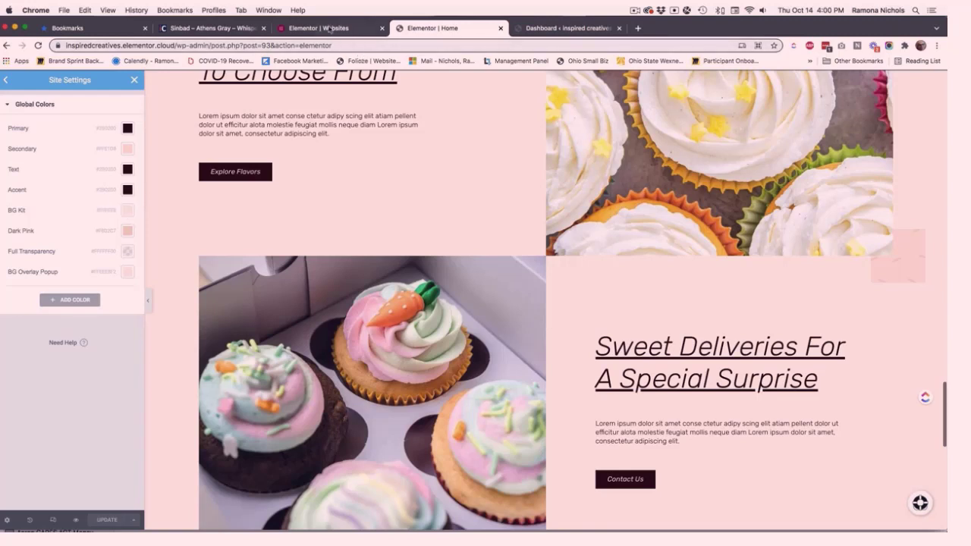
- Get the Sinbad code from the iColorpalette page and set Elementor's BG Kit global color to #9cd3cb
click(227, 29)
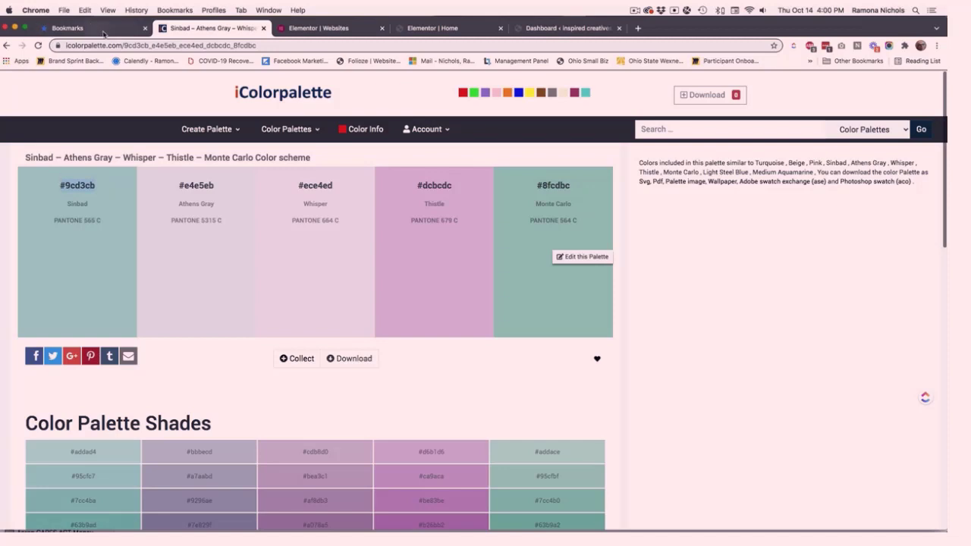
click(400, 32)
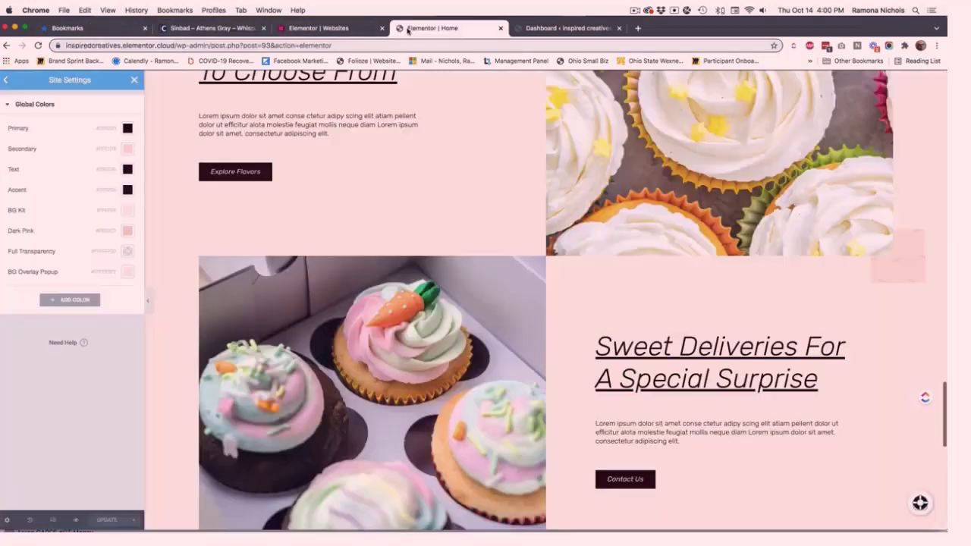
click(127, 218)
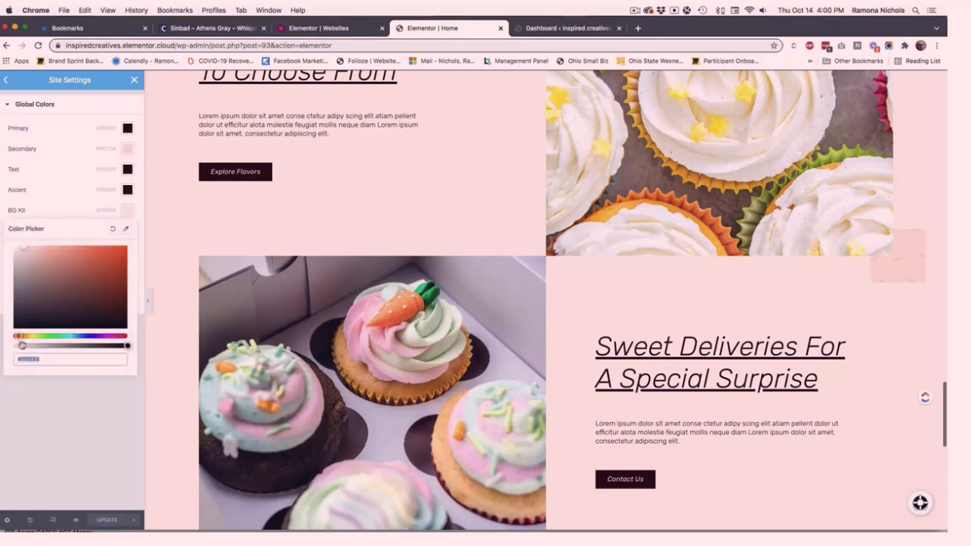
text(#9cc0bf)
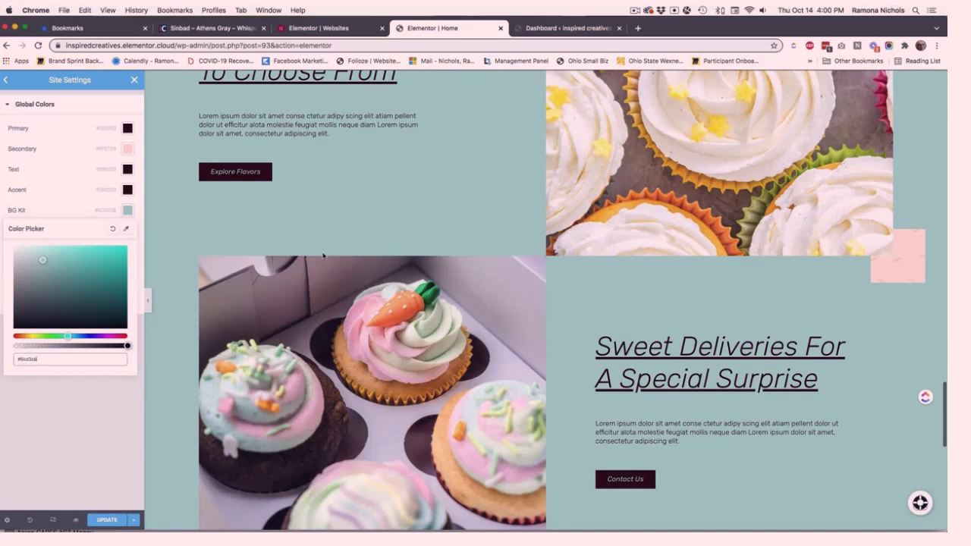
- Review the new background color across the Home page's hero, welcome, cupcake and occasions sections
scroll(362, 217, up, 10)
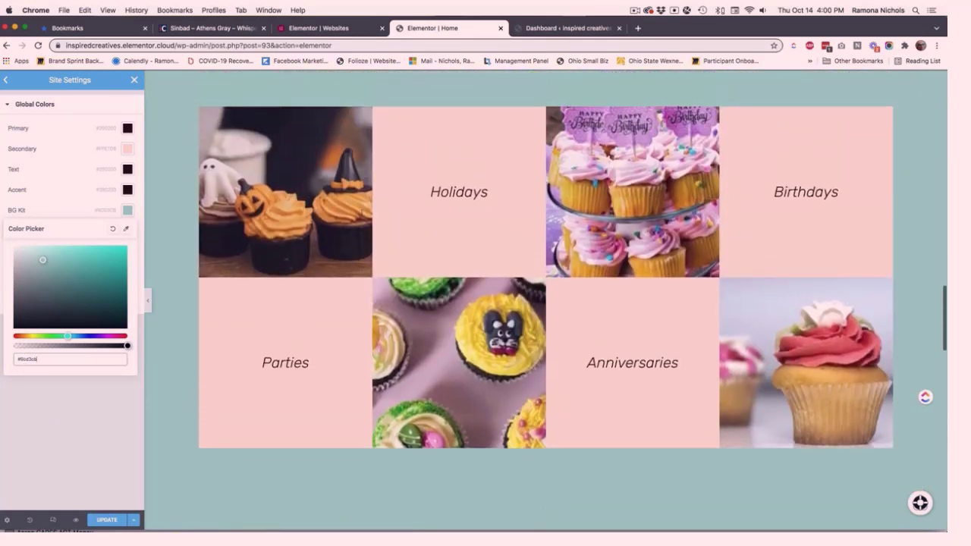
scroll(362, 217, up, 10)
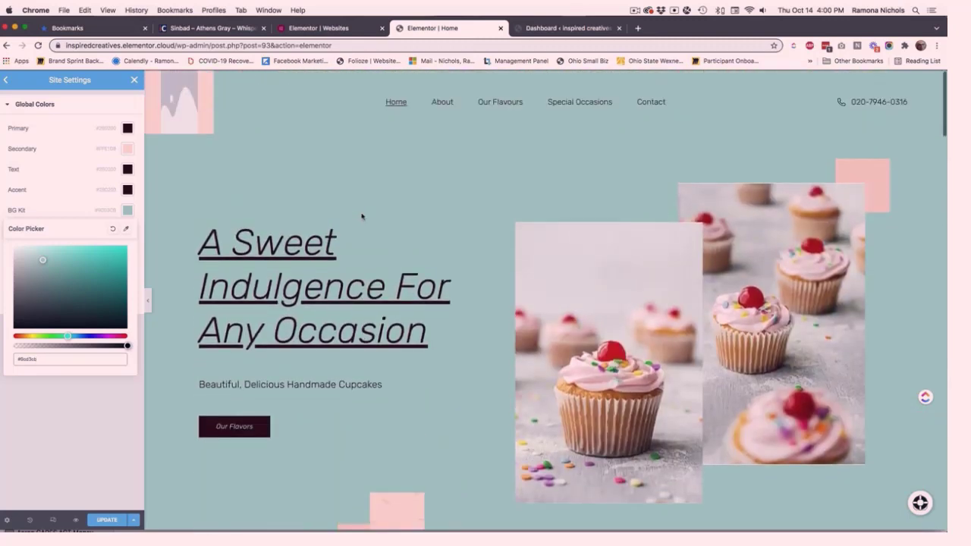
scroll(362, 216, down, 10)
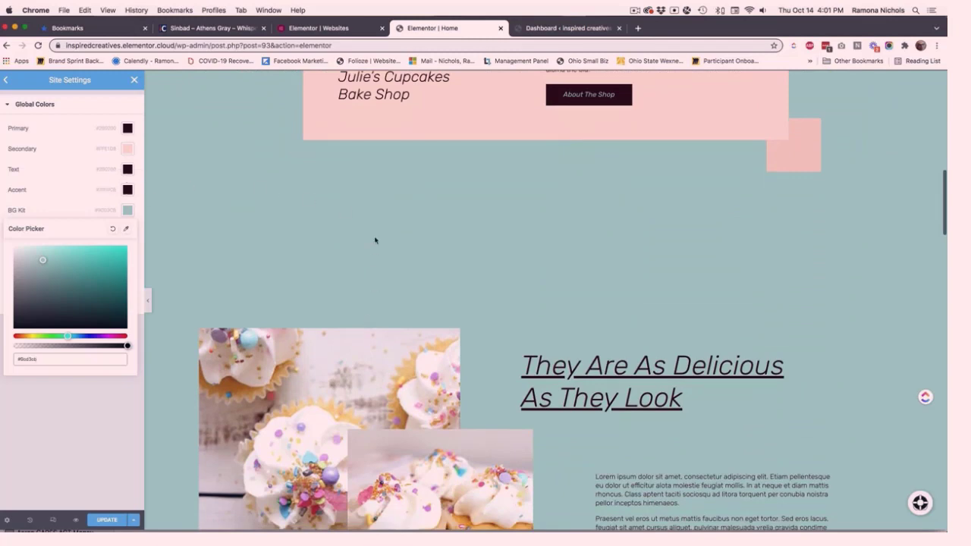
scroll(375, 241, up, 10)
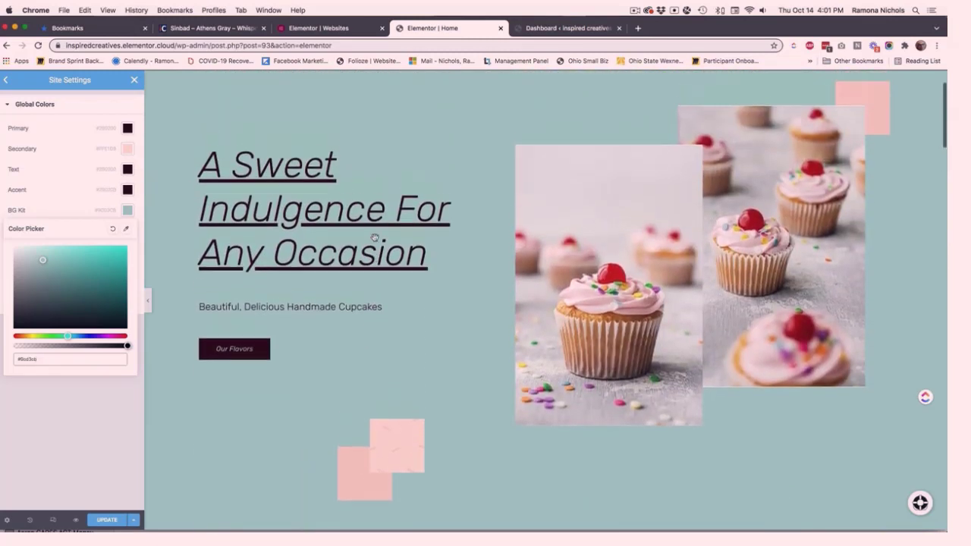
scroll(374, 241, up, 2)
scroll(375, 240, down, 6)
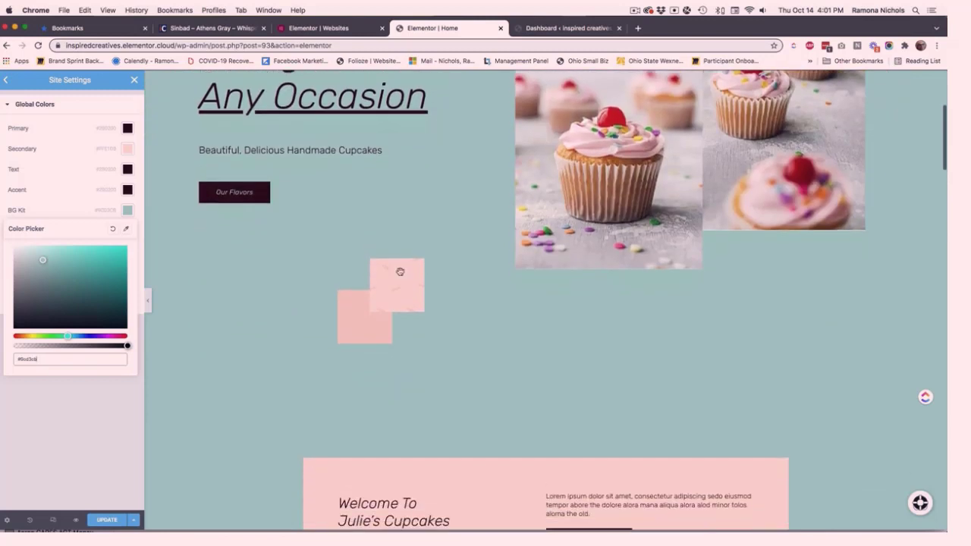
scroll(388, 327, down, 1)
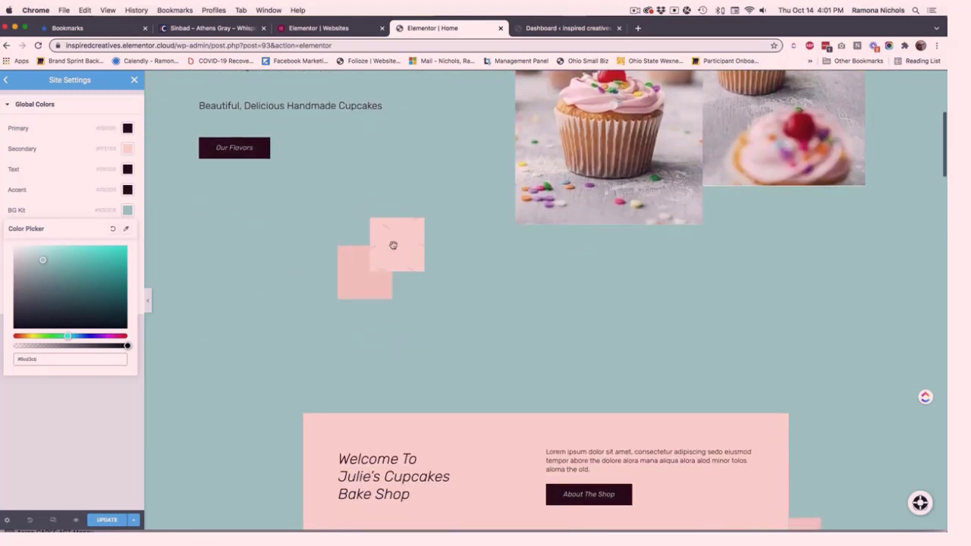
- Get the Monte Carlo code from the iColorpalette page and set Elementor's Dark Pink global color to #8fcdbc
scroll(375, 319, down, 5)
scroll(375, 318, down, 1)
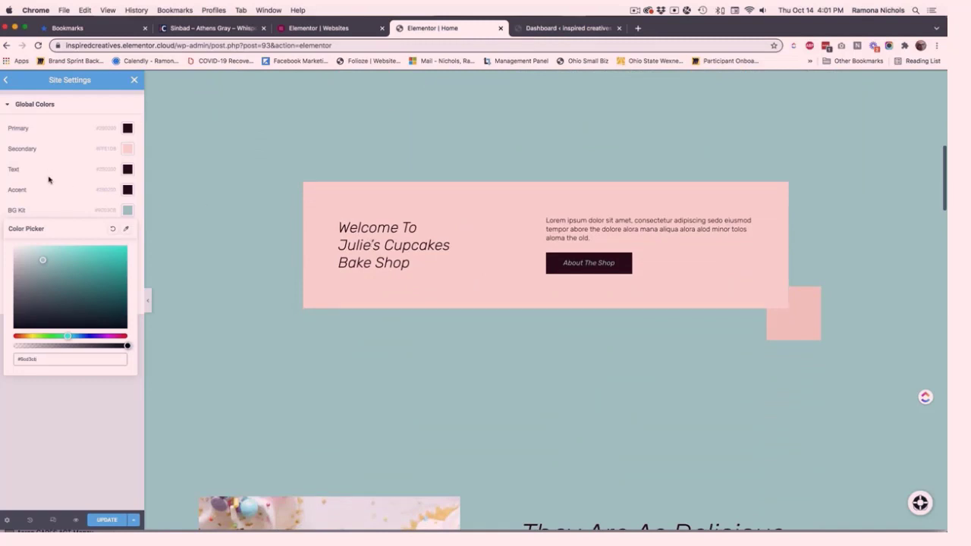
click(50, 413)
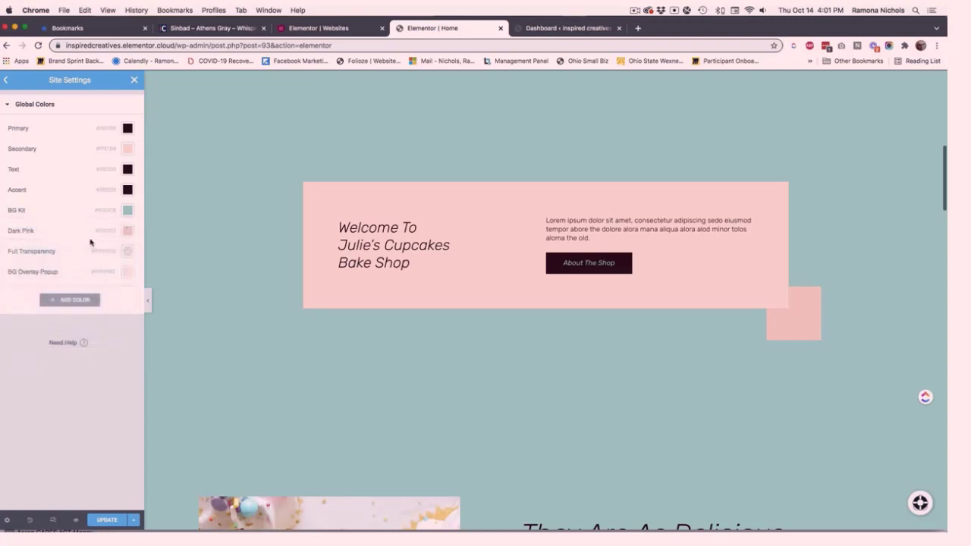
scroll(285, 328, down, 5)
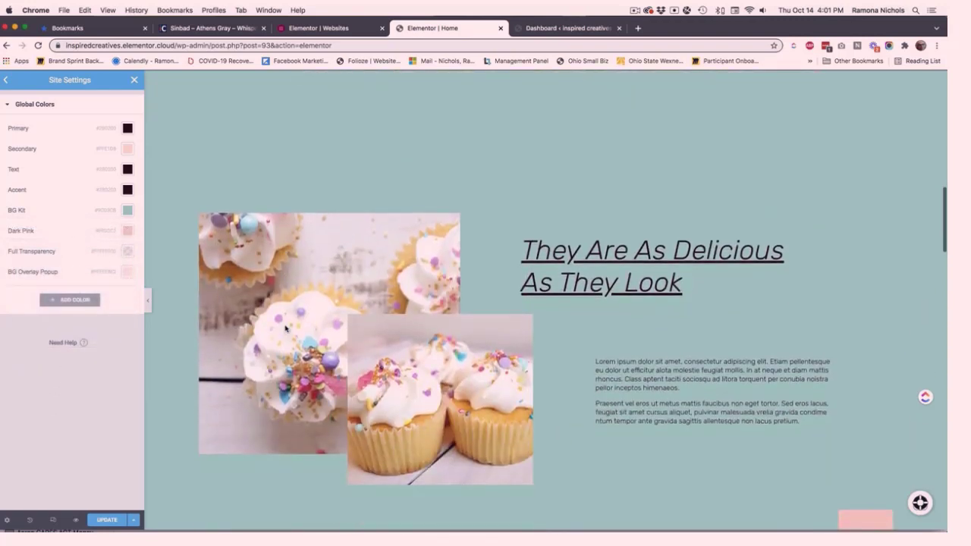
scroll(285, 327, up, 2)
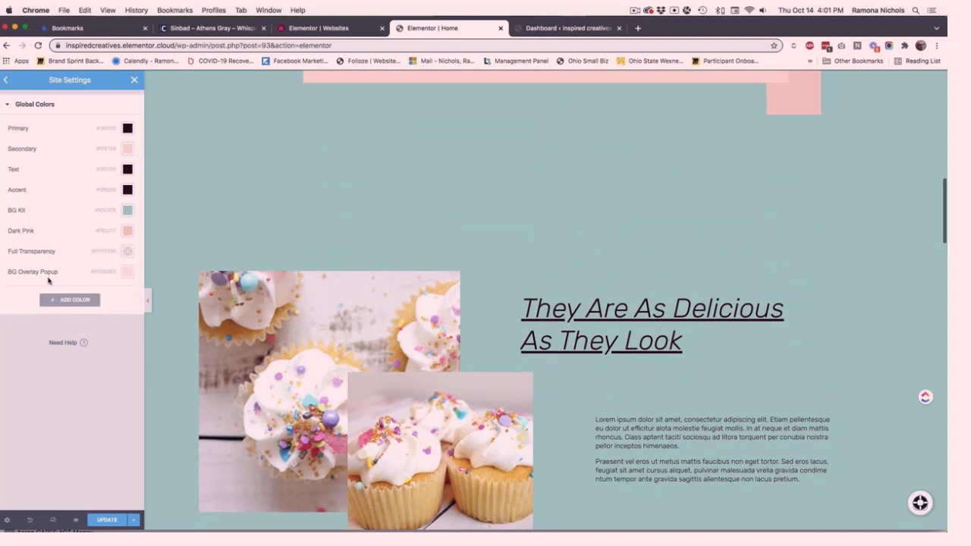
click(126, 233)
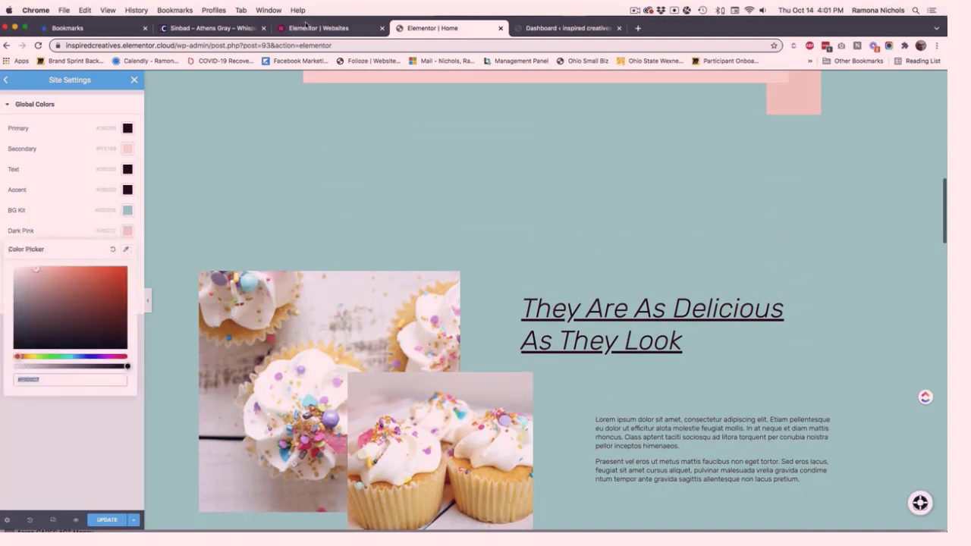
click(243, 28)
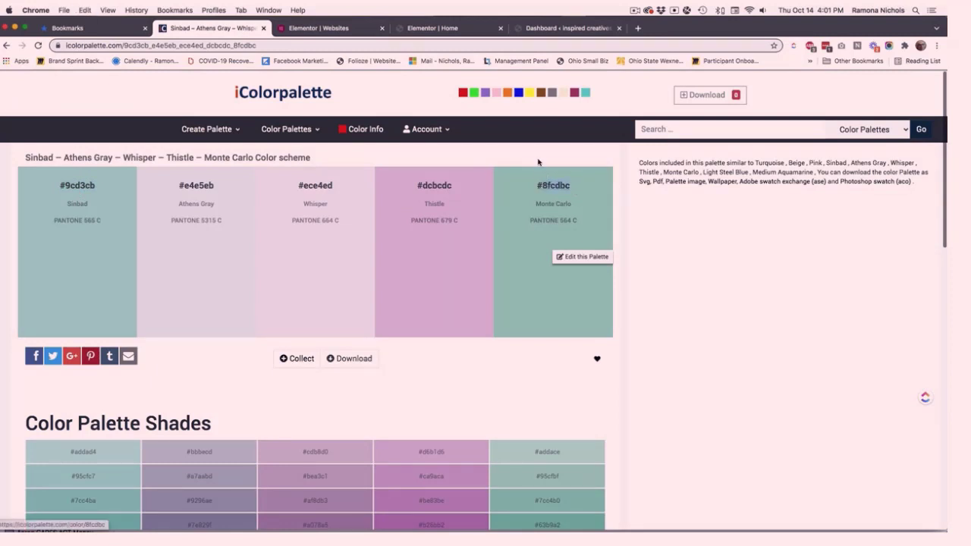
click(449, 28)
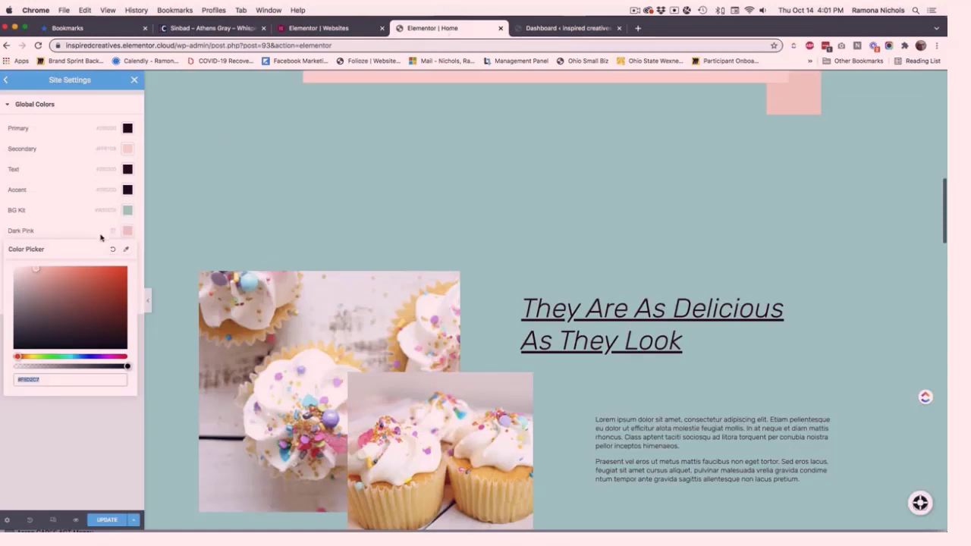
click(80, 445)
scroll(333, 352, up, 3)
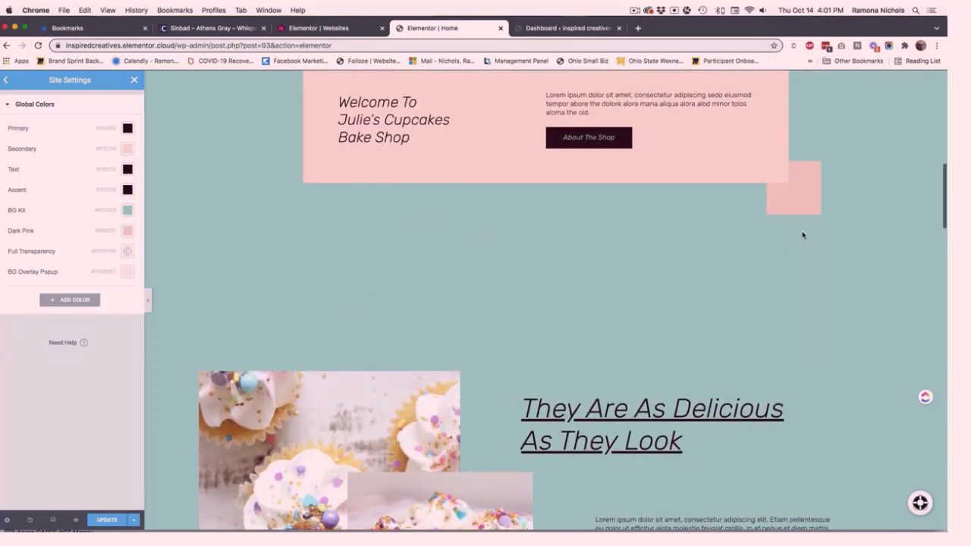
click(128, 232)
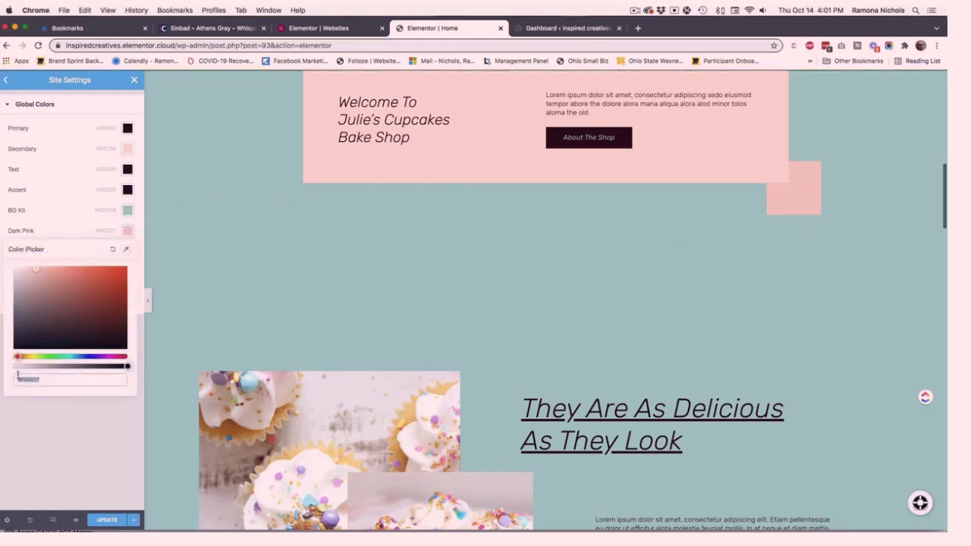
text(#9dbbb9)
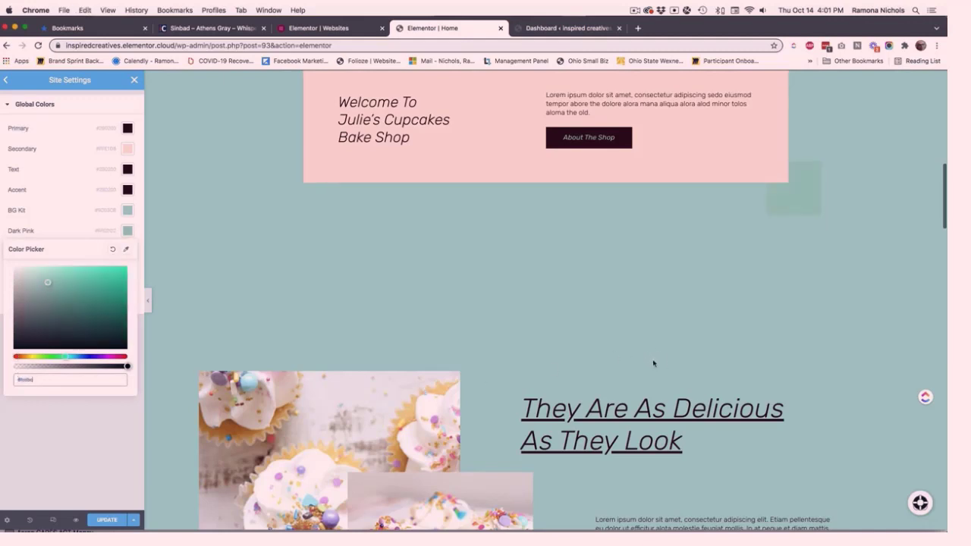
- Copy the Thistle code from the iColorpalette page and set Elementor's Secondary global color to #dcbcdc
scroll(761, 247, up, 3)
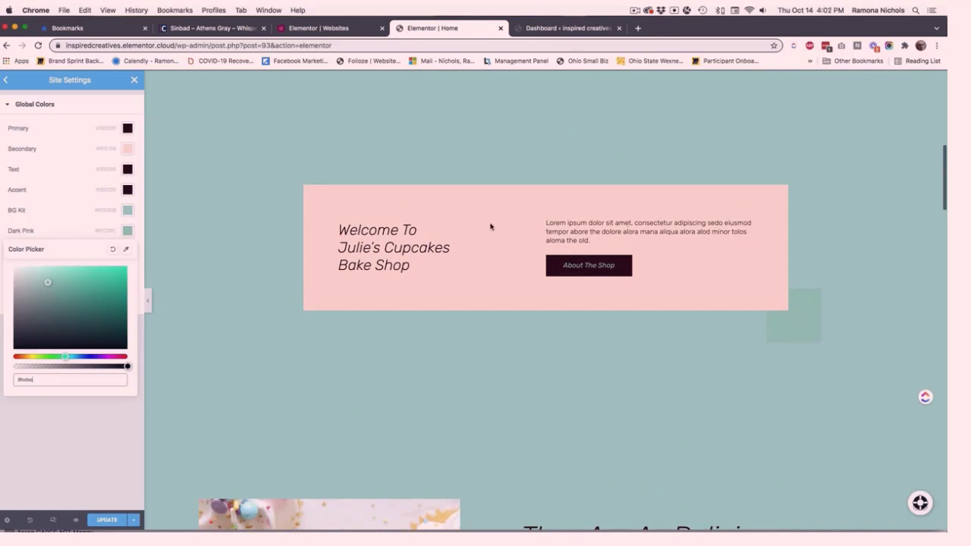
click(127, 149)
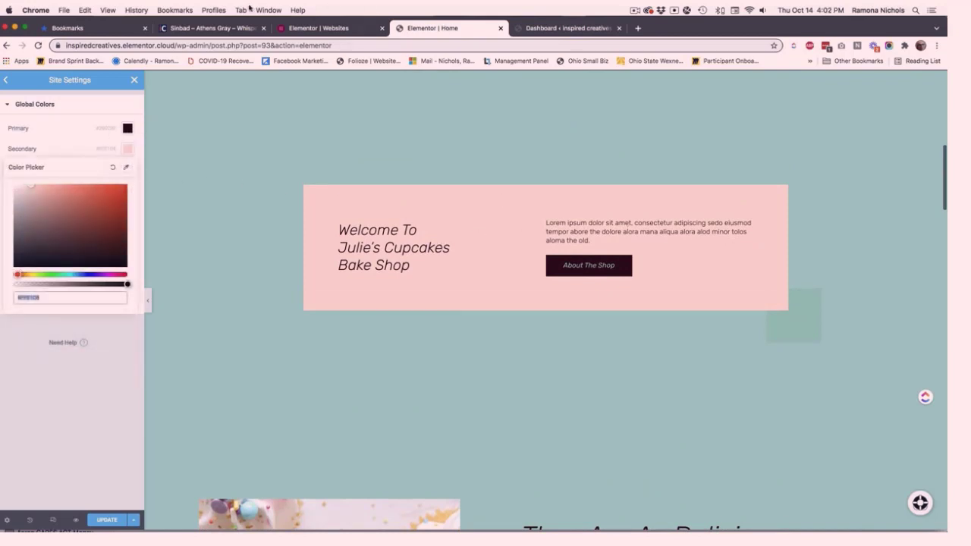
click(230, 28)
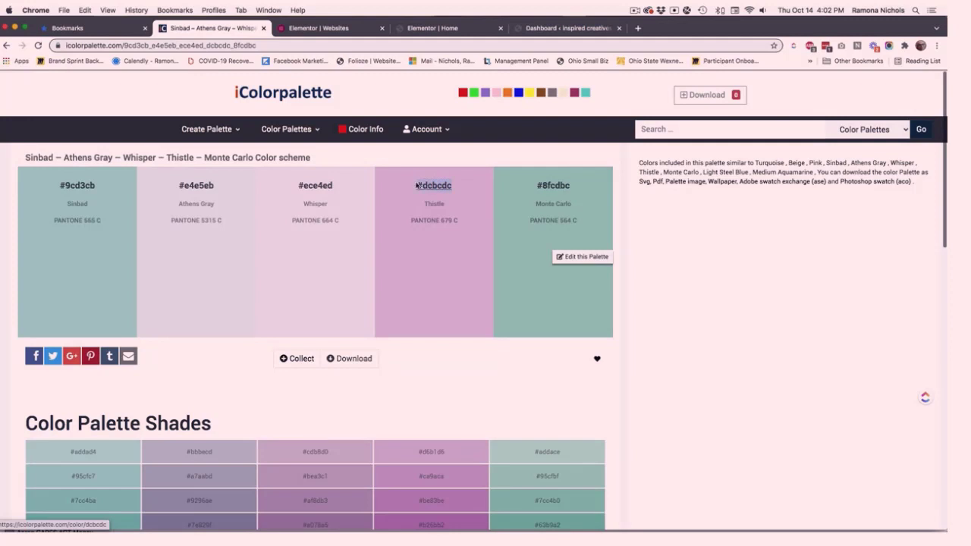
drag(417, 185, 411, 185)
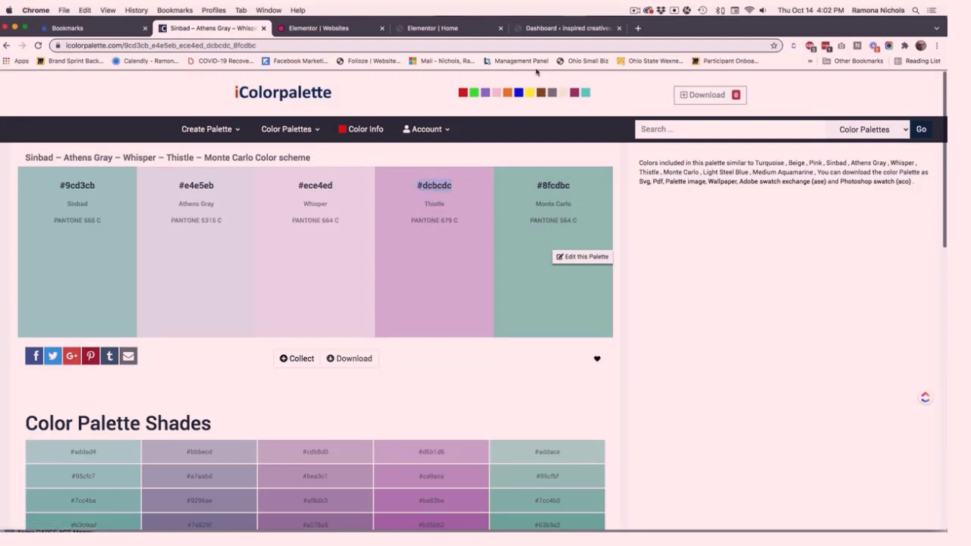
click(444, 28)
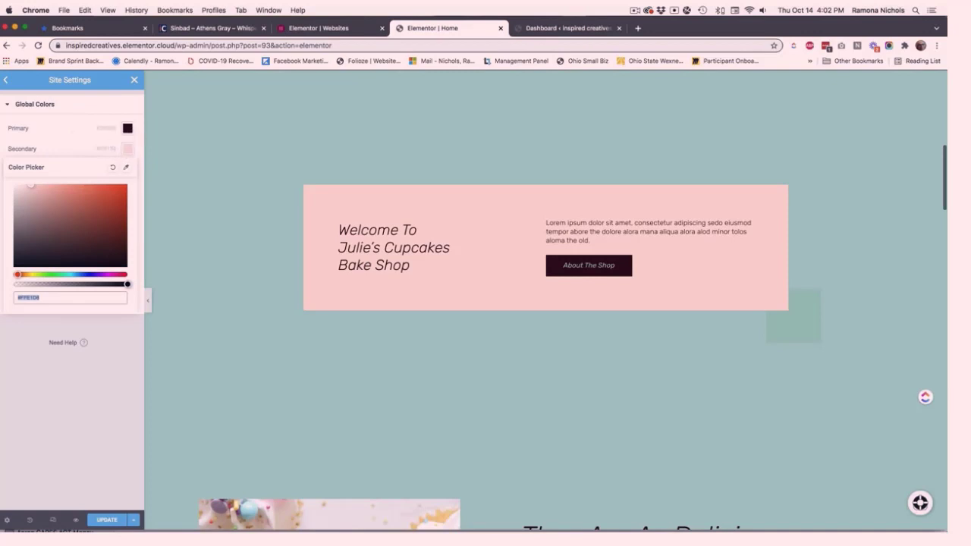
key(super+v)
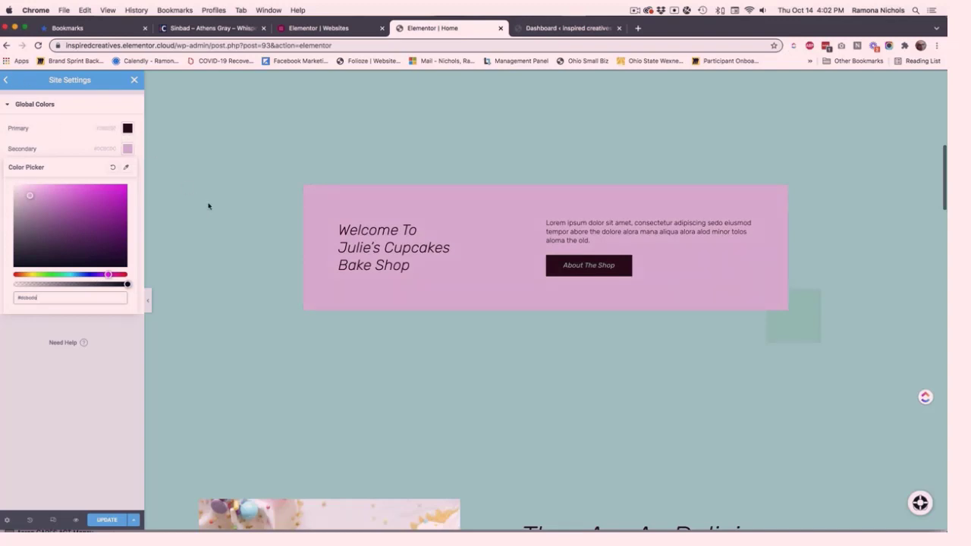
click(63, 346)
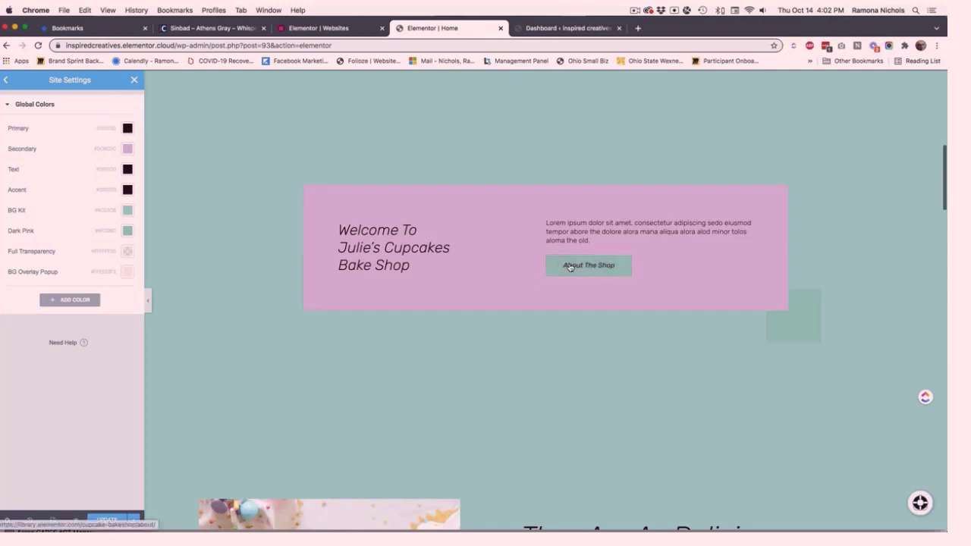
- Look through iColorpalette's Color Palette Shades and copy the dark purple #5d315d from the Thistle column
scroll(404, 370, down, 5)
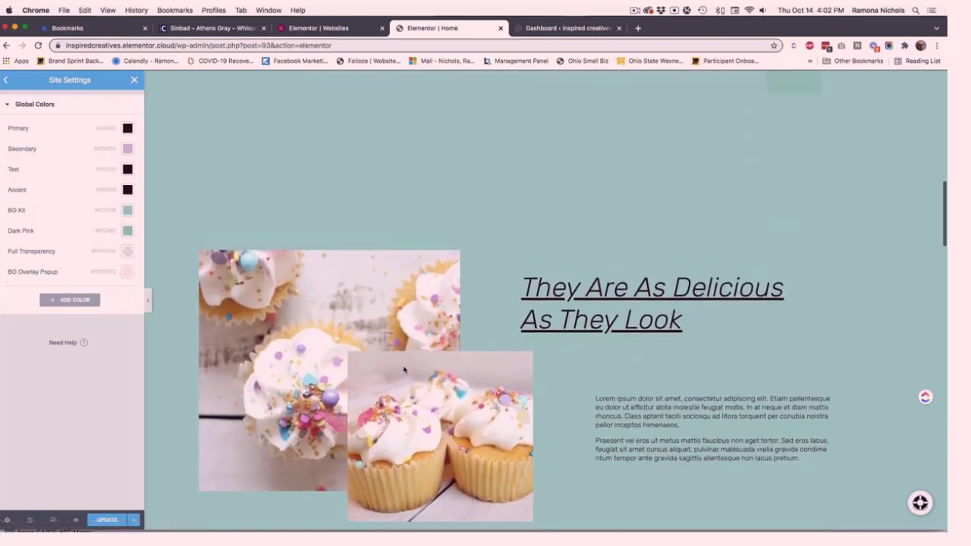
scroll(311, 200, up, 6)
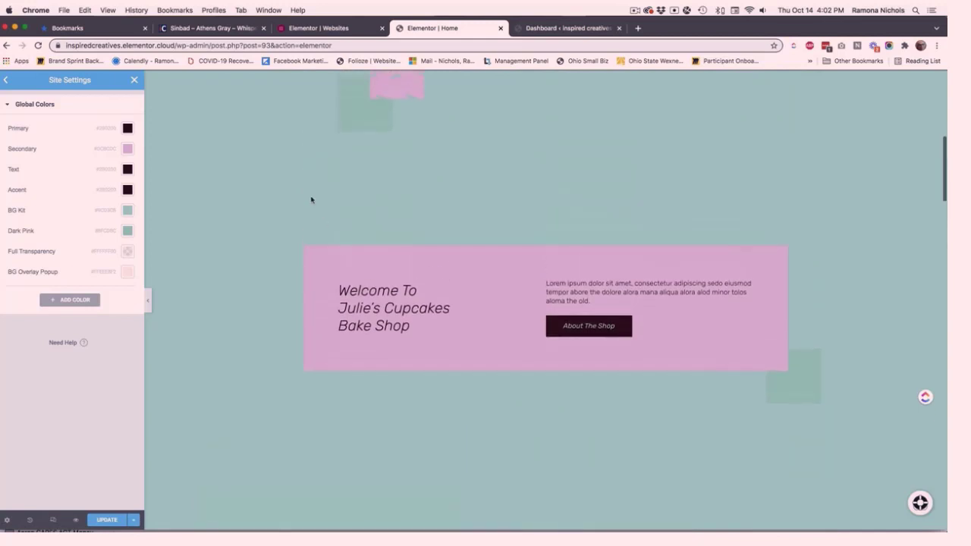
click(182, 28)
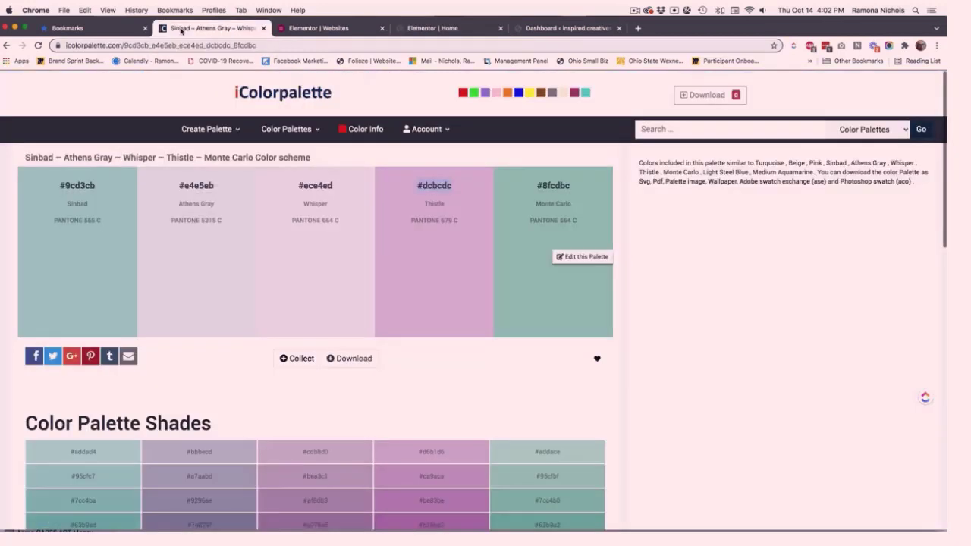
scroll(246, 308, down, 5)
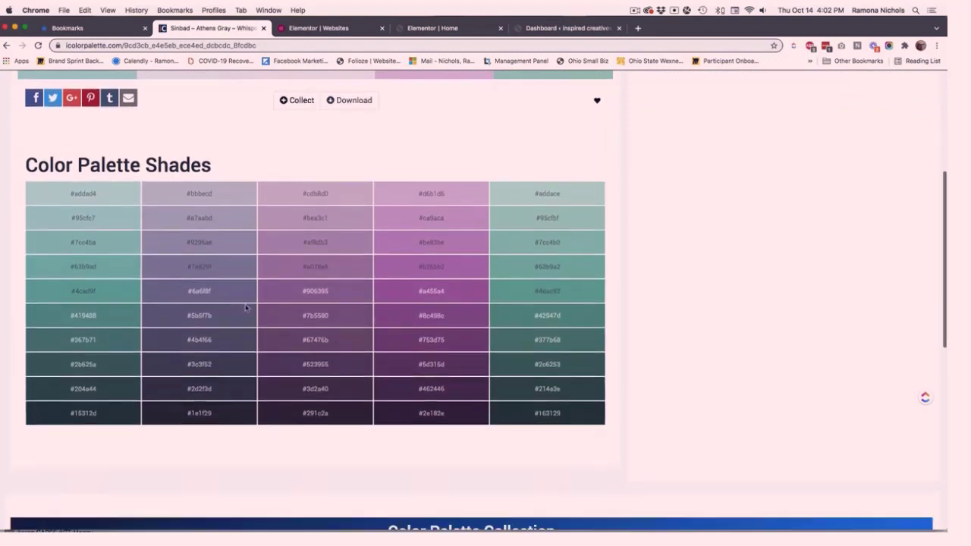
scroll(246, 308, down, 2)
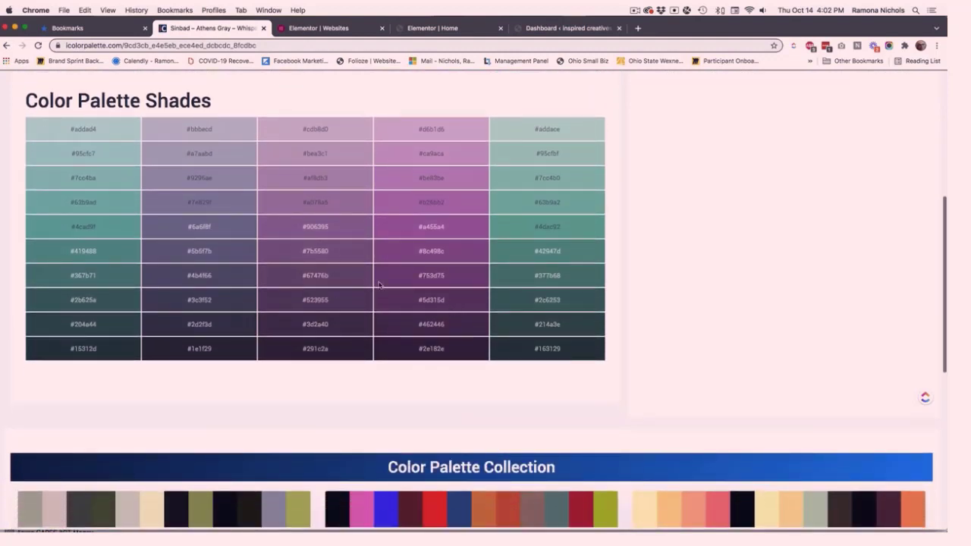
scroll(419, 318, down, 3)
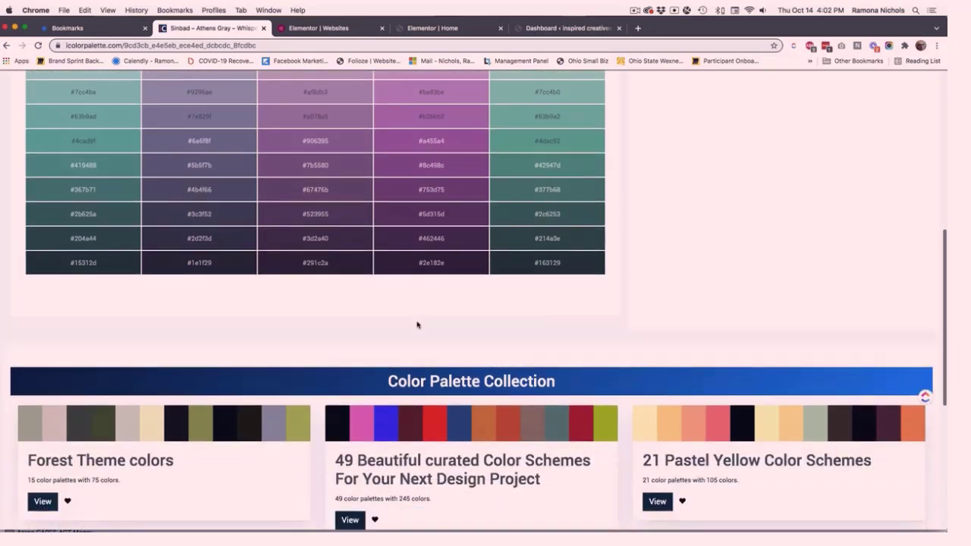
scroll(417, 325, up, 2)
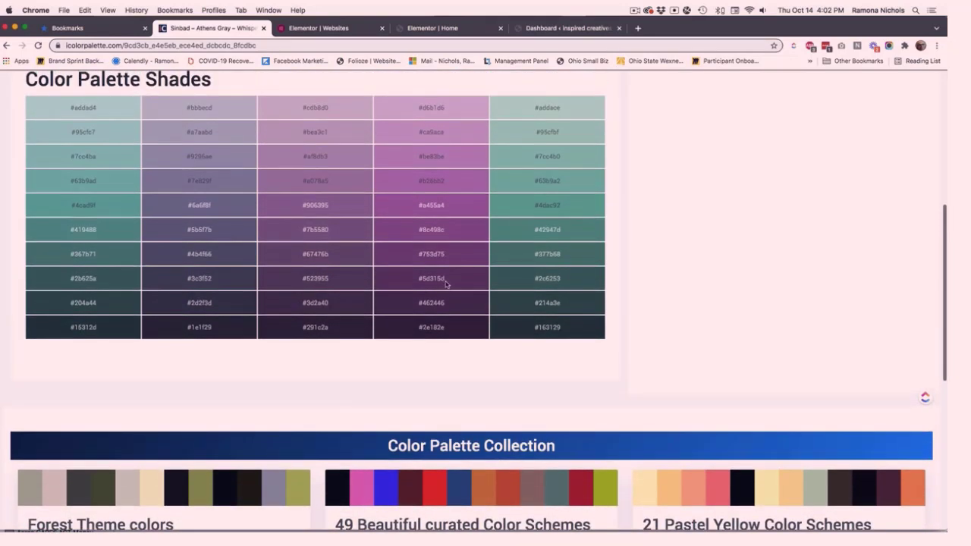
drag(444, 281, 403, 279)
scroll(306, 214, up, 9)
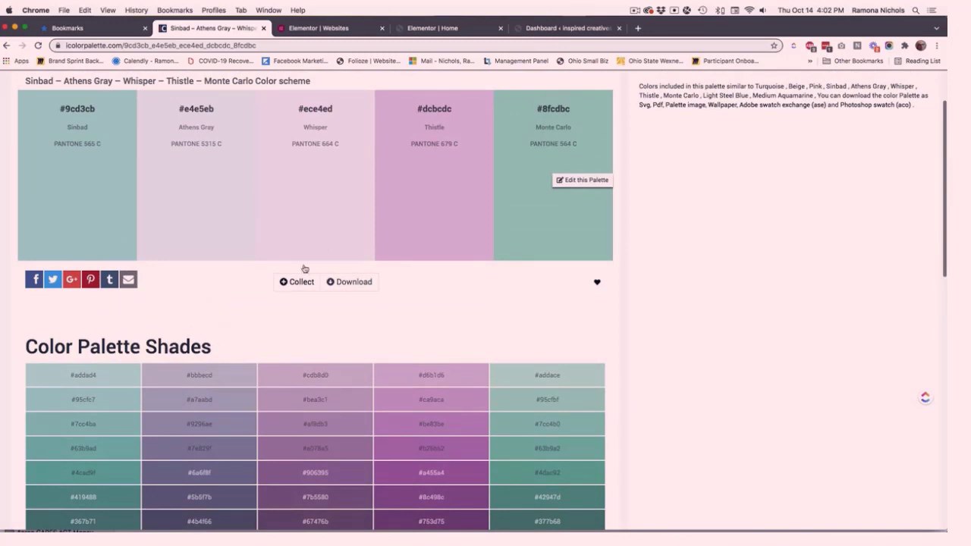
scroll(311, 363, down, 4)
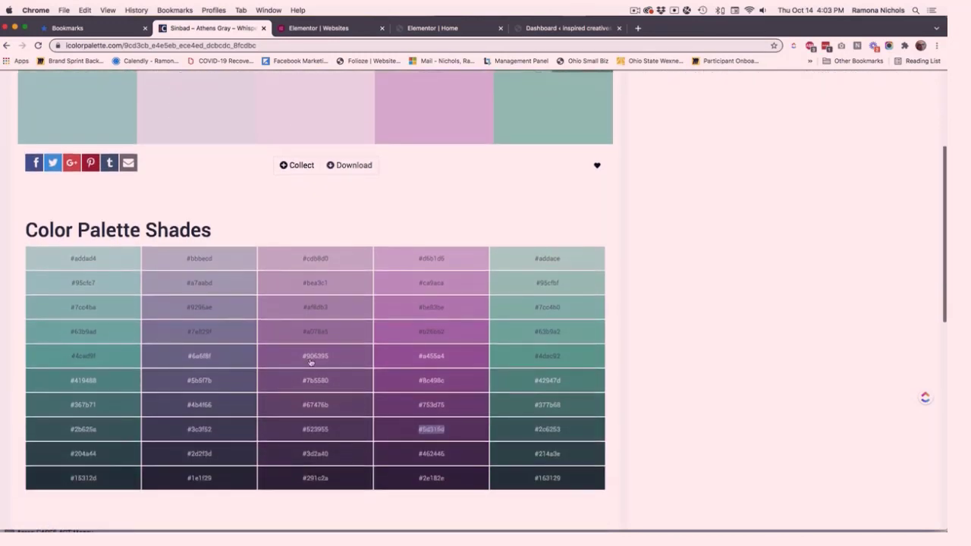
scroll(310, 362, down, 5)
scroll(310, 362, up, 2)
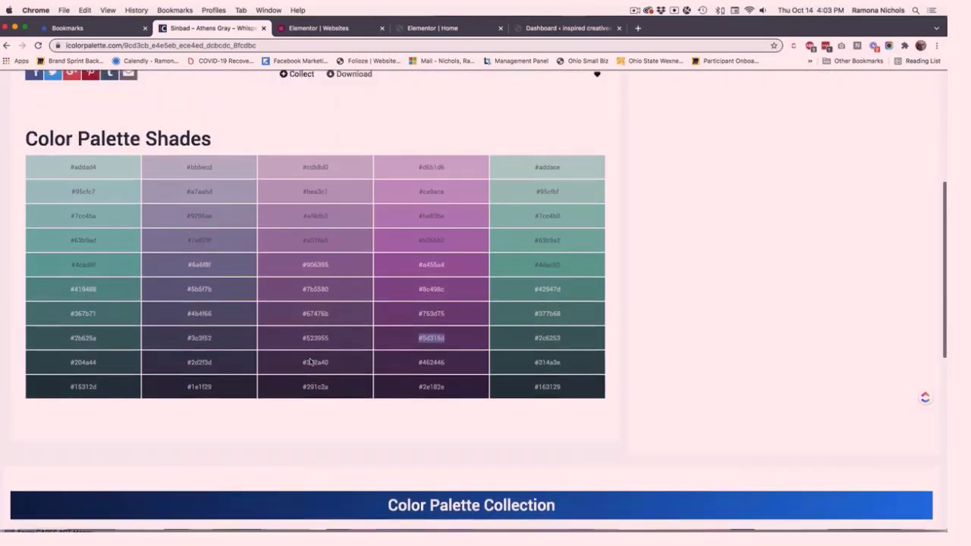
scroll(311, 362, up, 3)
- Set Elementor's Primary global color to #5d315d and review the headings in the Home page's hero and welcome sections
click(416, 28)
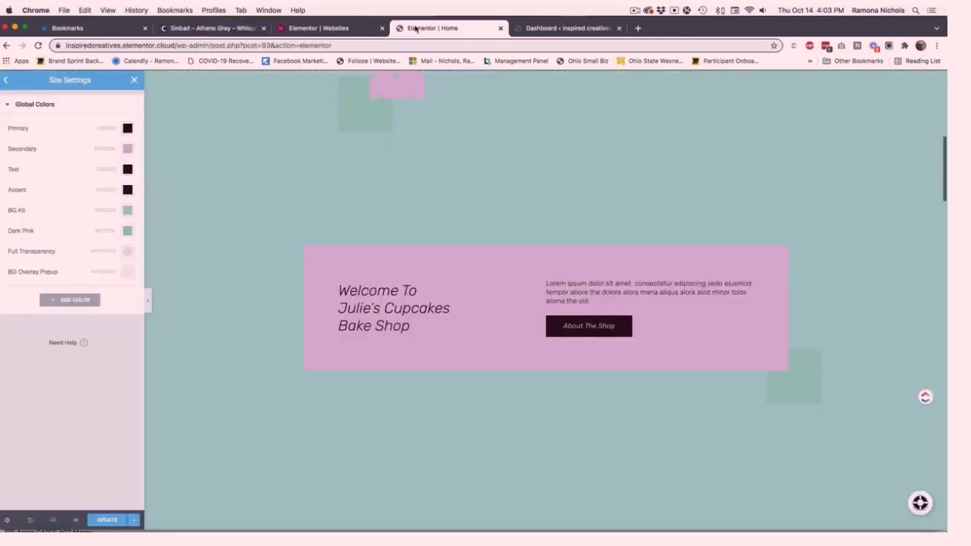
click(128, 129)
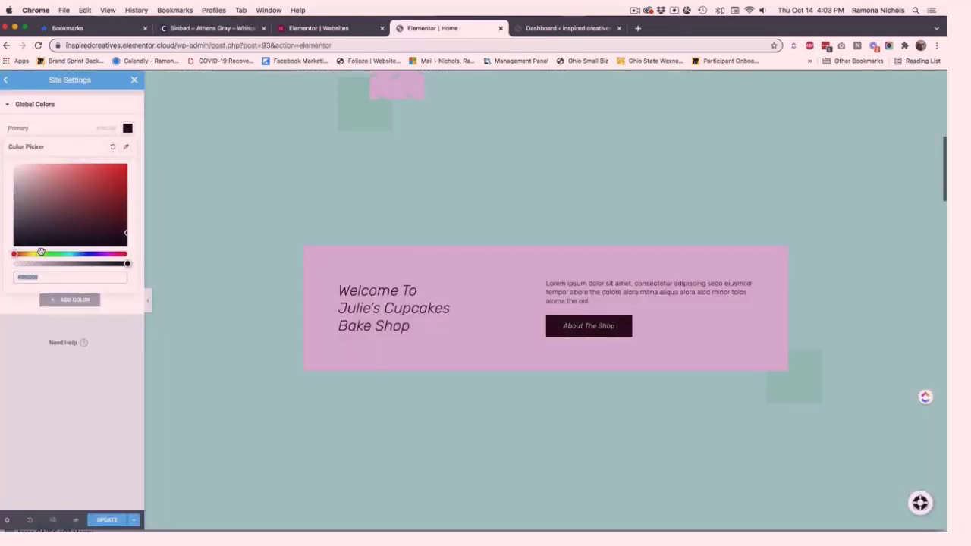
text(#5e315a)
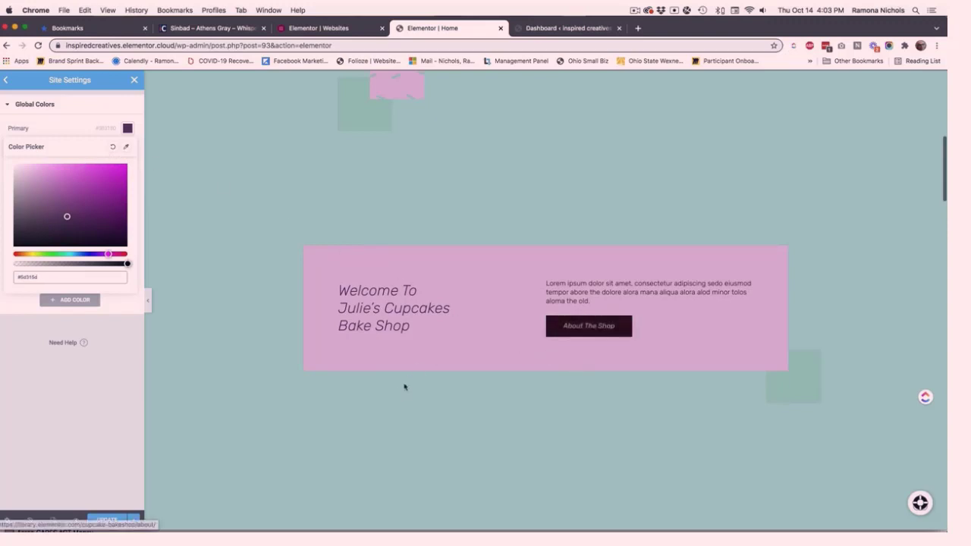
scroll(404, 387, up, 10)
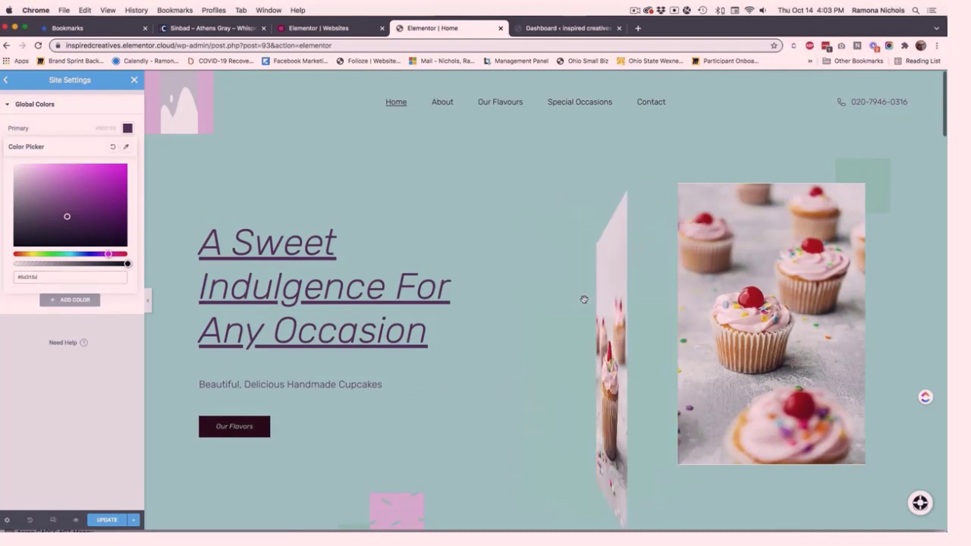
scroll(584, 300, down, 5)
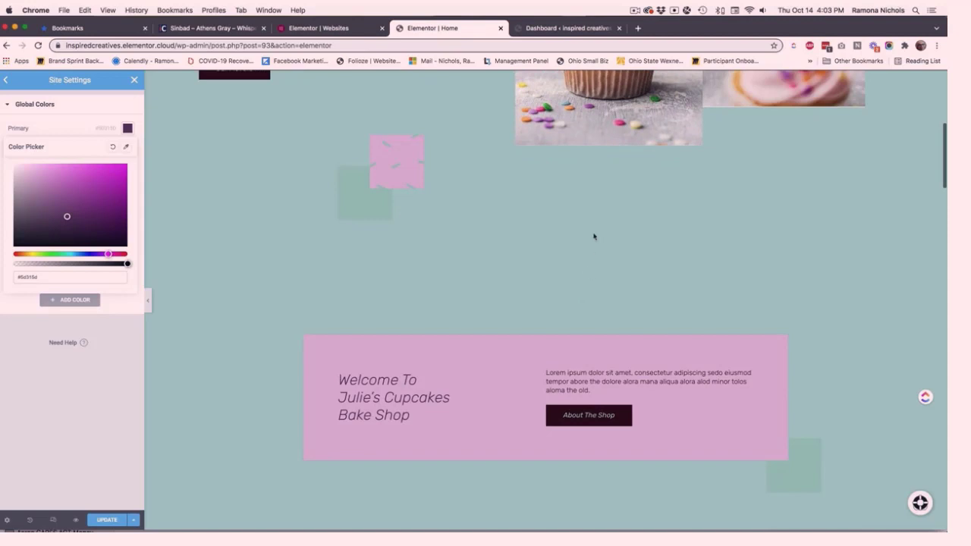
scroll(473, 435, down, 4)
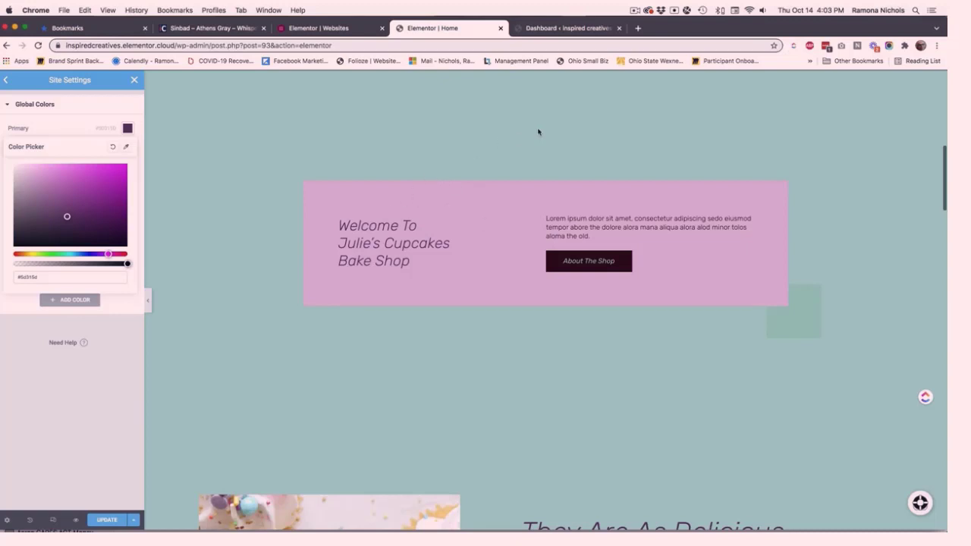
scroll(239, 209, up, 5)
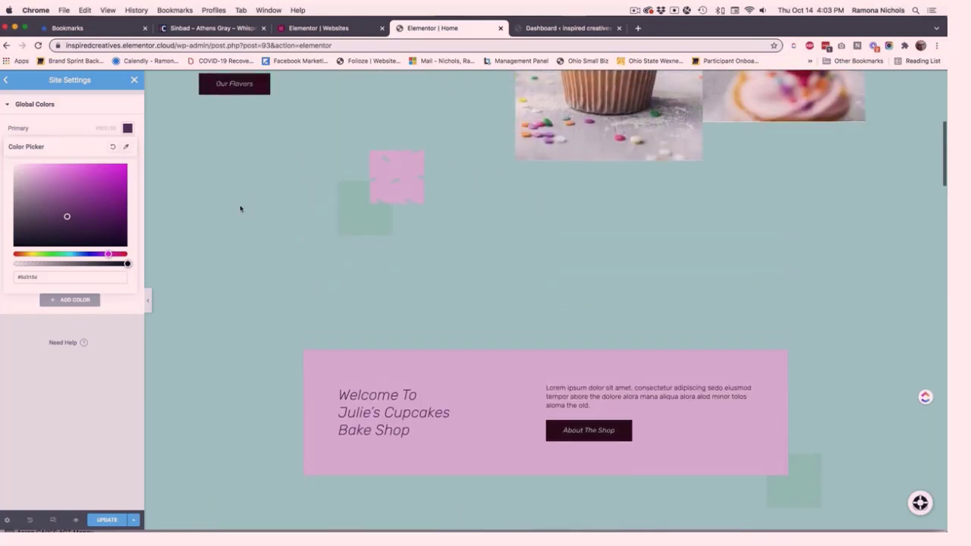
scroll(239, 209, up, 5)
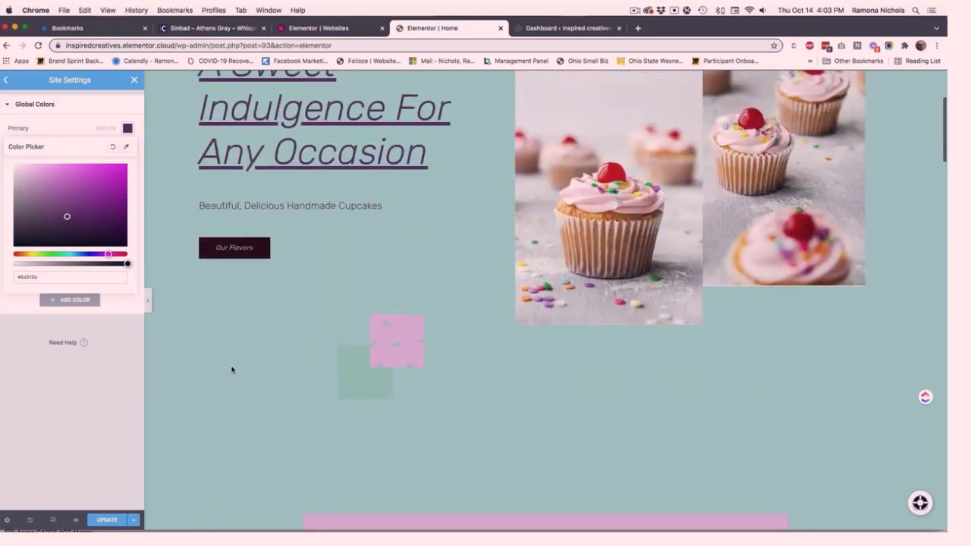
- Review the Home page down to "They Are As Delicious As They Look", save the global color changes and close Site Settings
scroll(256, 487, down, 4)
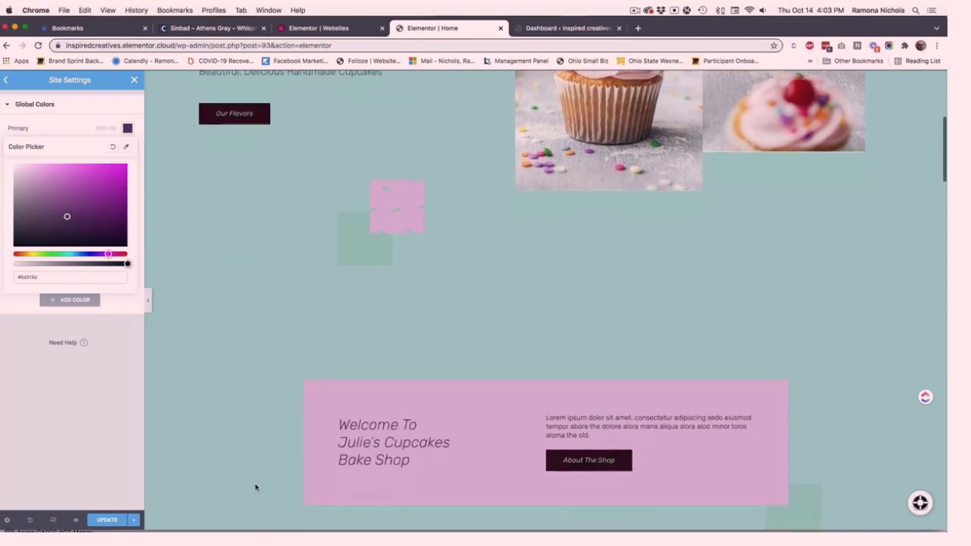
scroll(256, 487, down, 10)
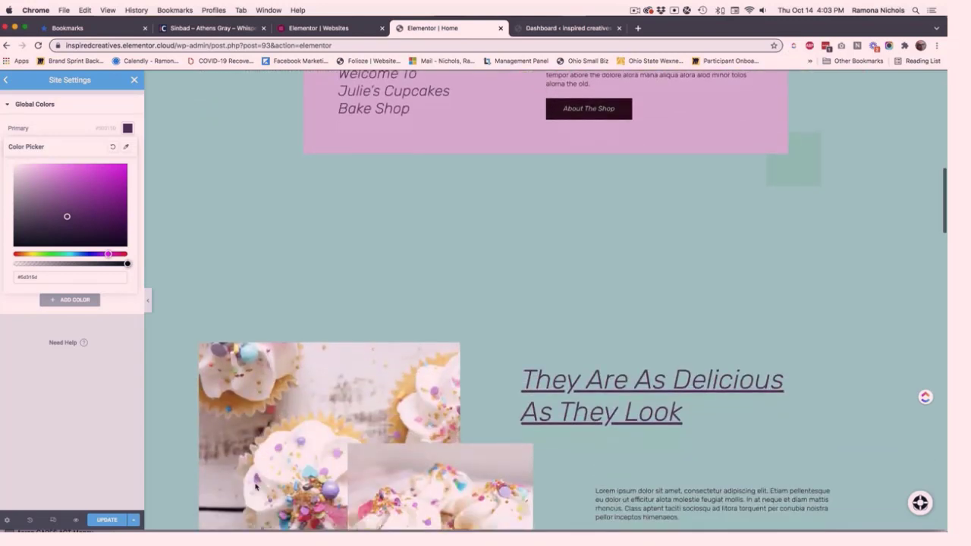
scroll(255, 487, down, 5)
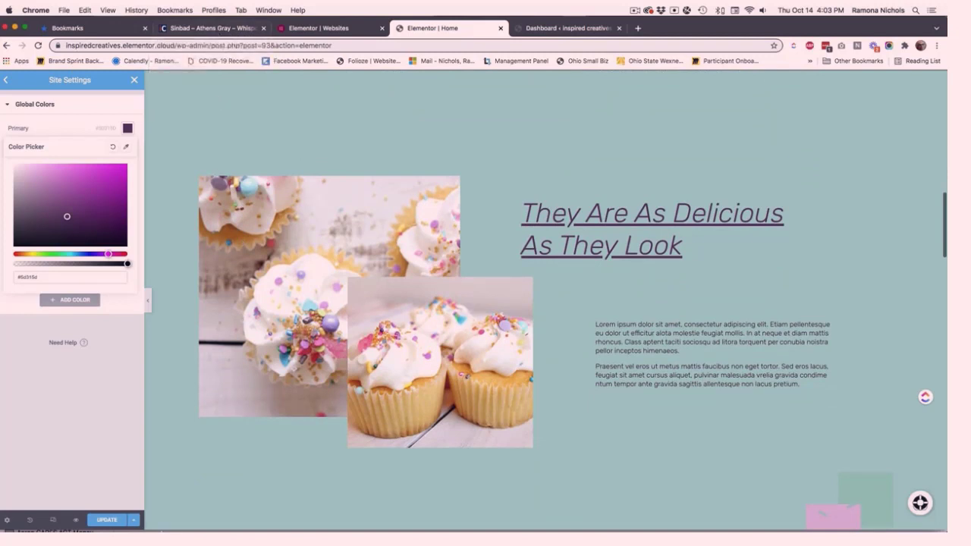
mouse_move(472, 530)
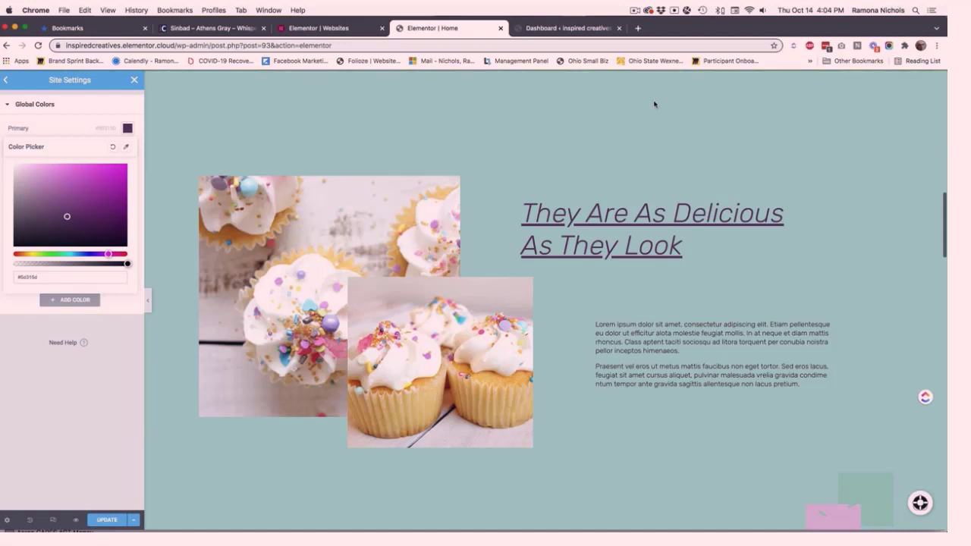
click(101, 521)
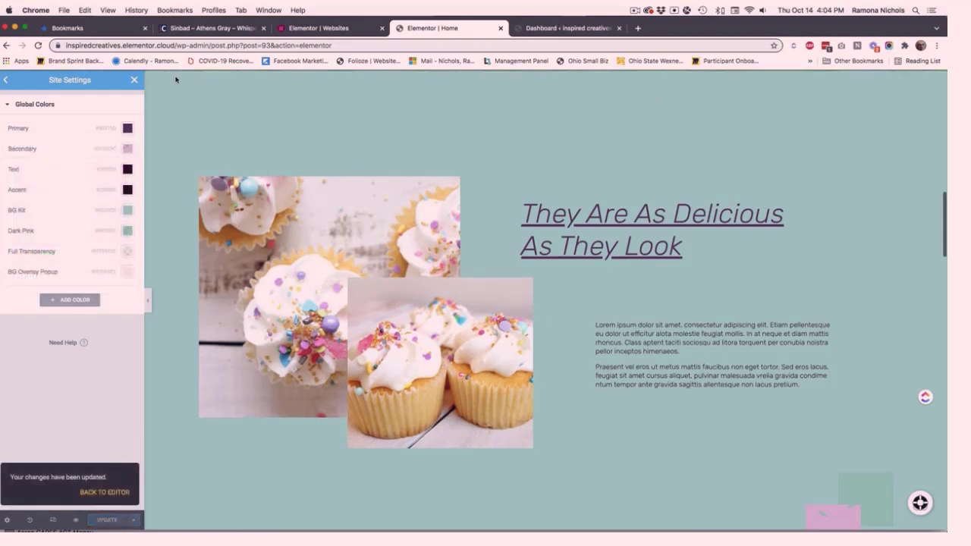
click(133, 79)
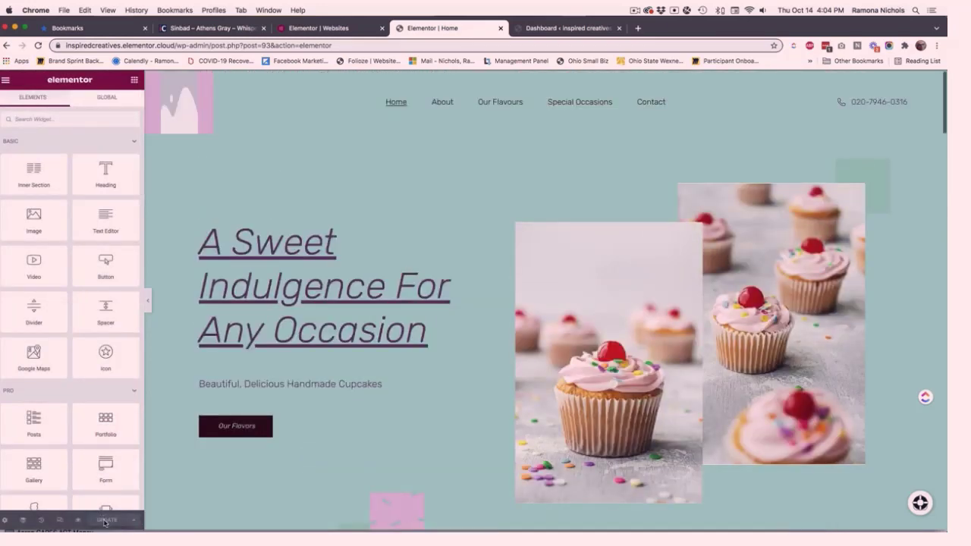
- Open the live site's home page by removing /wp-admin/index.php from the WordPress dashboard address
click(546, 29)
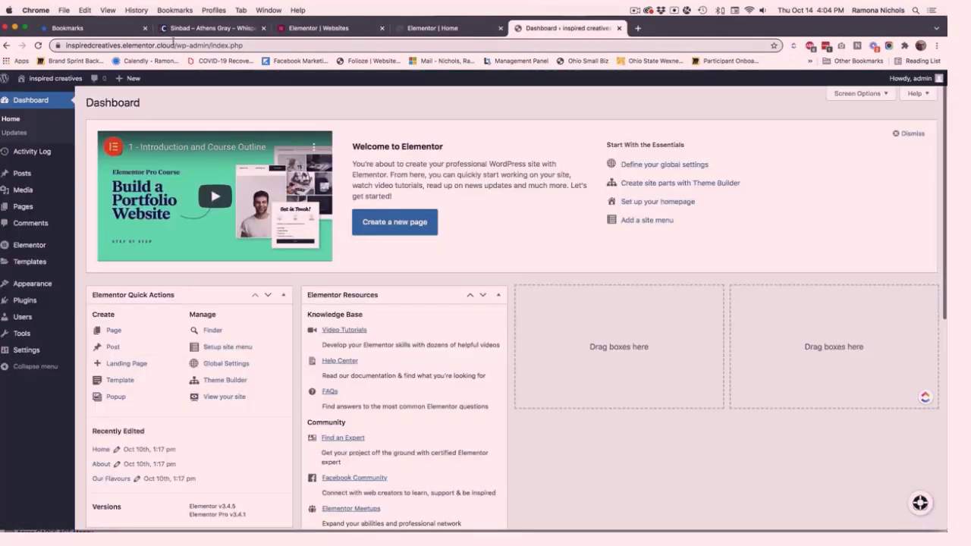
drag(171, 43, 420, 100)
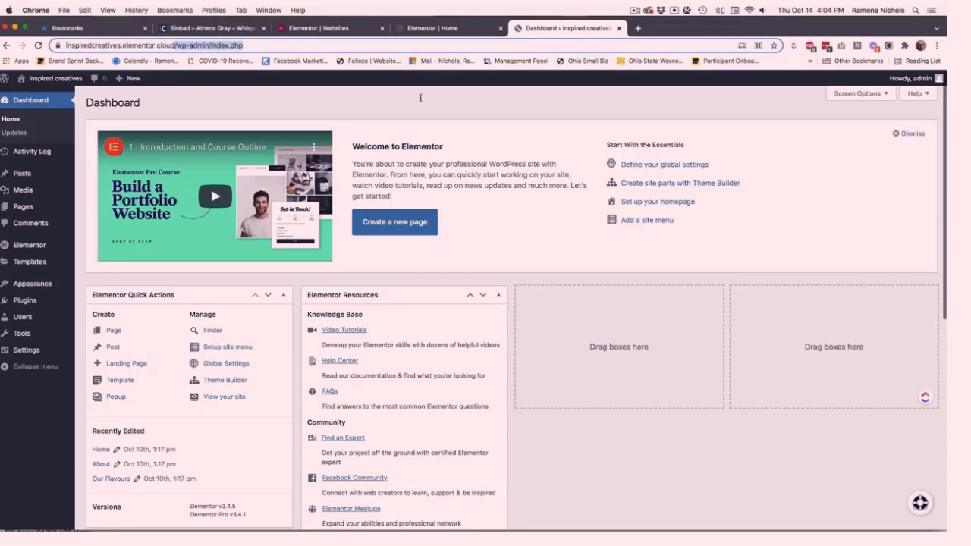
key(BackSpace)
key(Return)
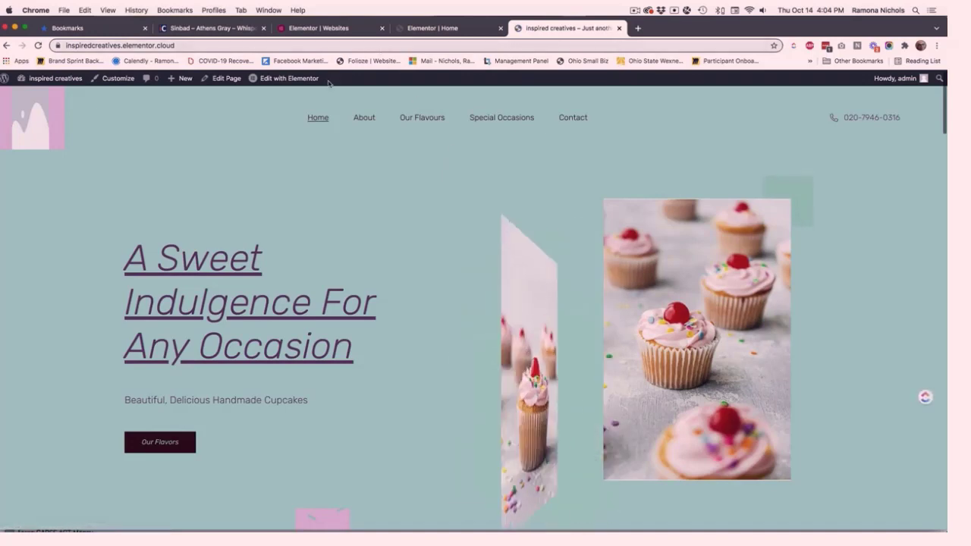
- Review the new brand colors on the live site's About, Special Occasions and Contact pages
click(363, 119)
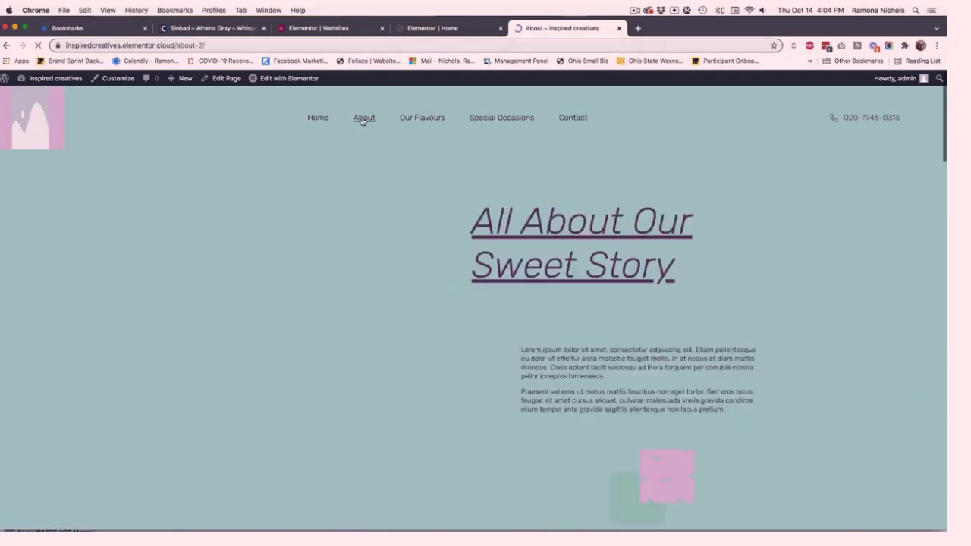
scroll(362, 417, down, 10)
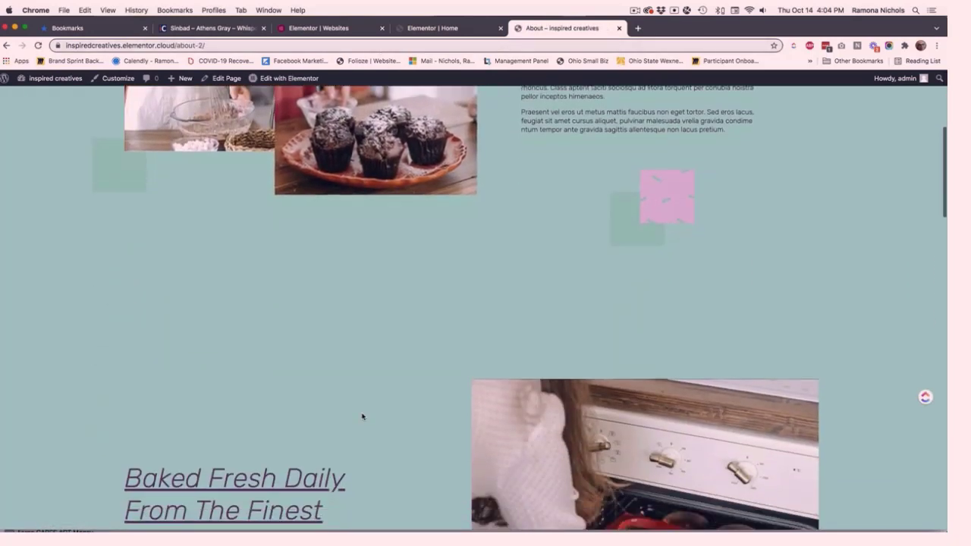
scroll(362, 416, down, 10)
scroll(362, 417, up, 5)
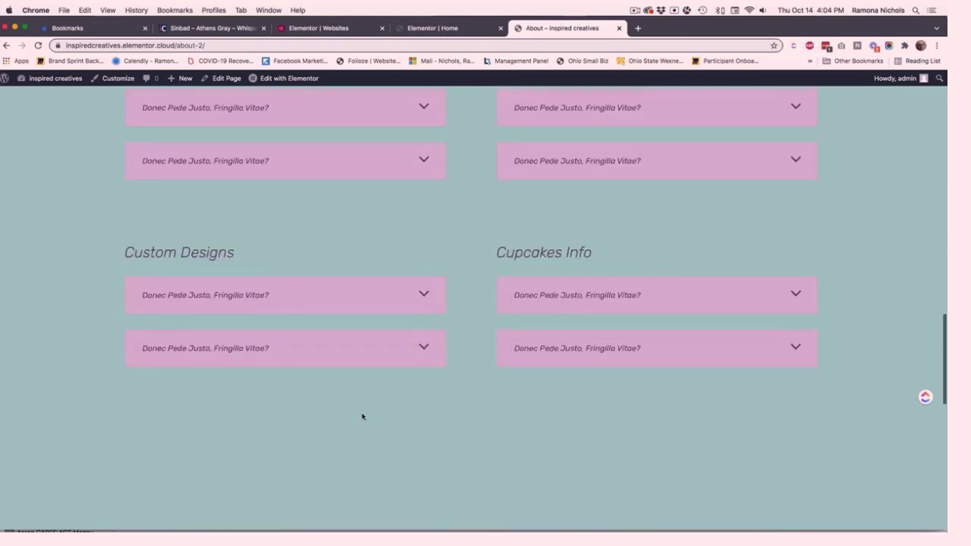
scroll(362, 417, down, 1)
scroll(362, 416, up, 3)
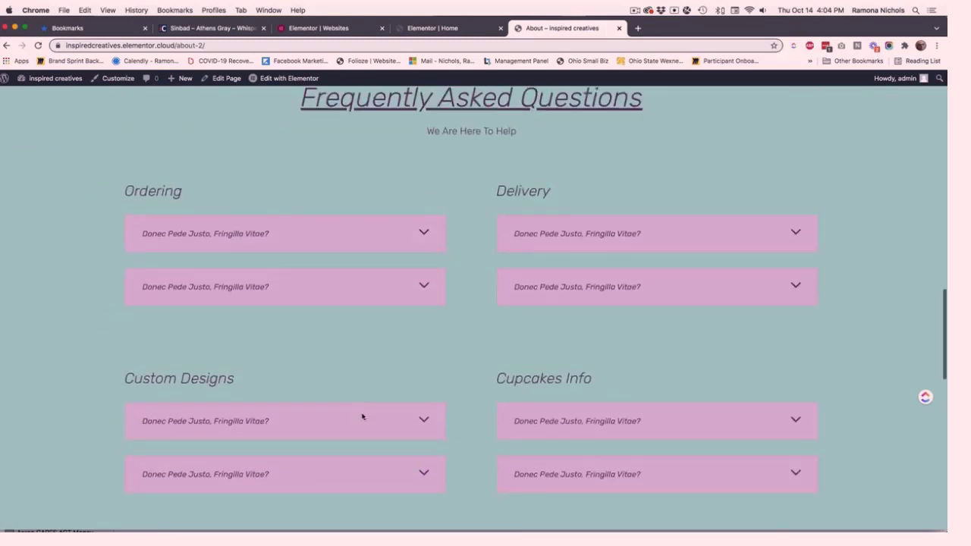
scroll(362, 416, down, 6)
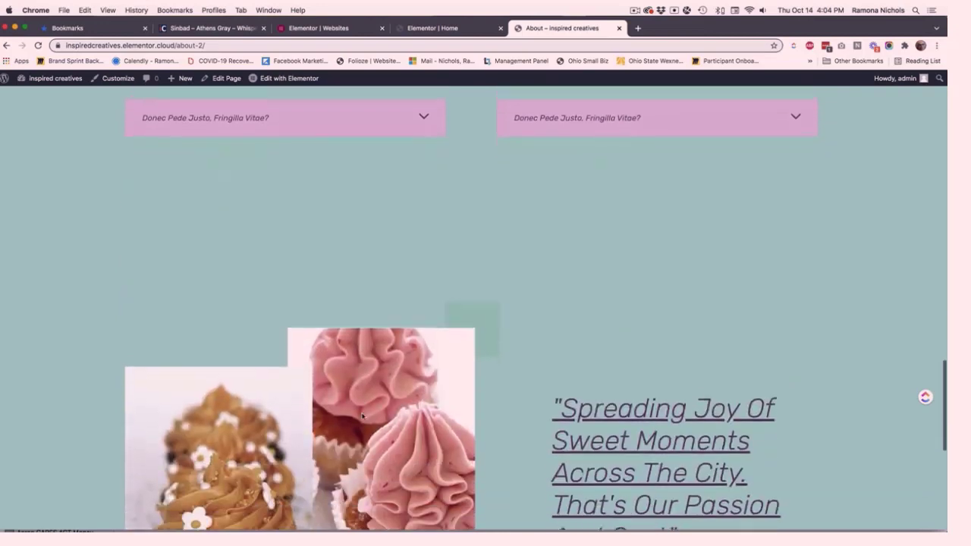
scroll(362, 417, down, 4)
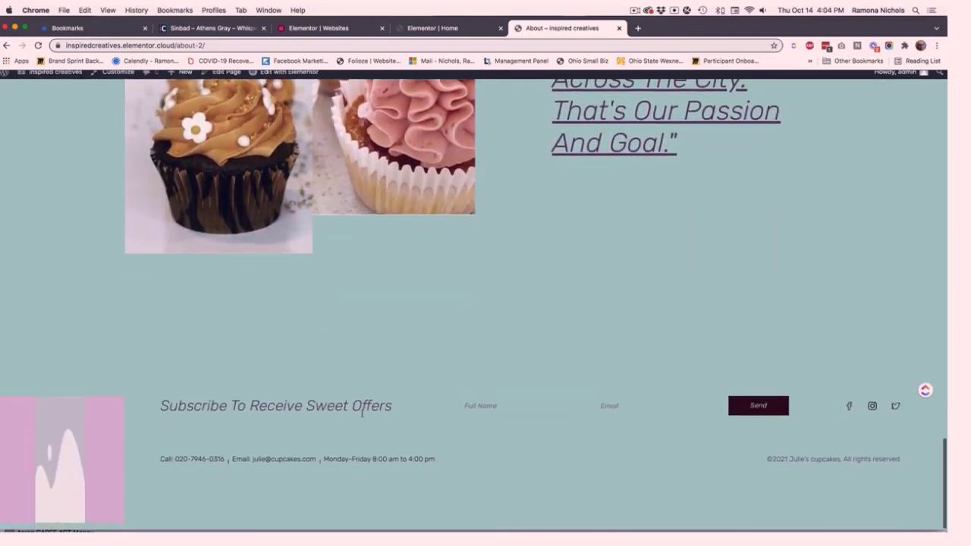
scroll(362, 413, up, 7)
scroll(362, 413, up, 10)
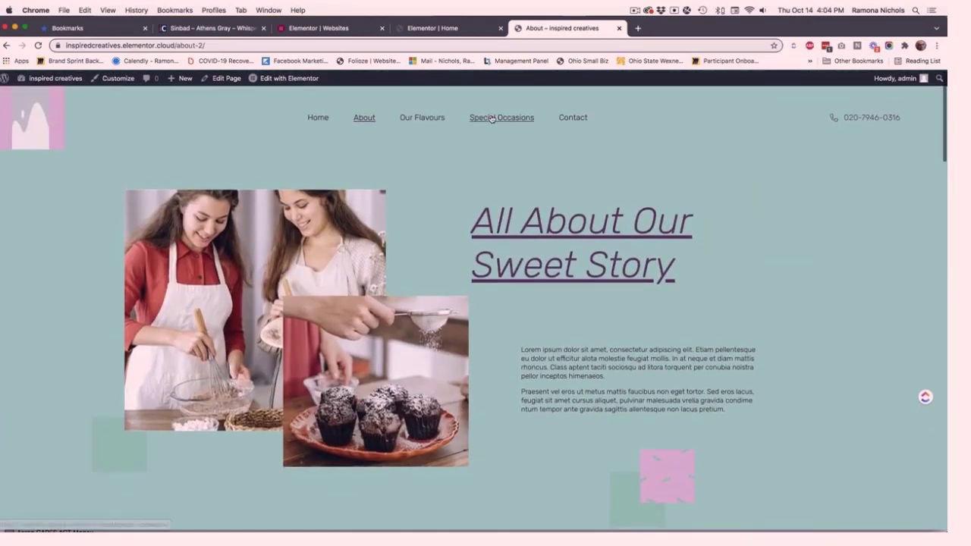
click(492, 120)
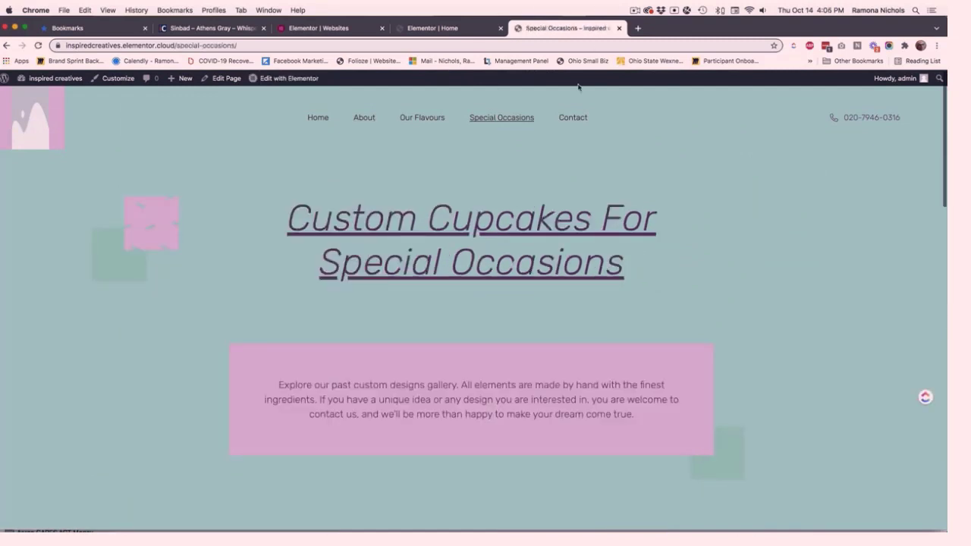
click(575, 119)
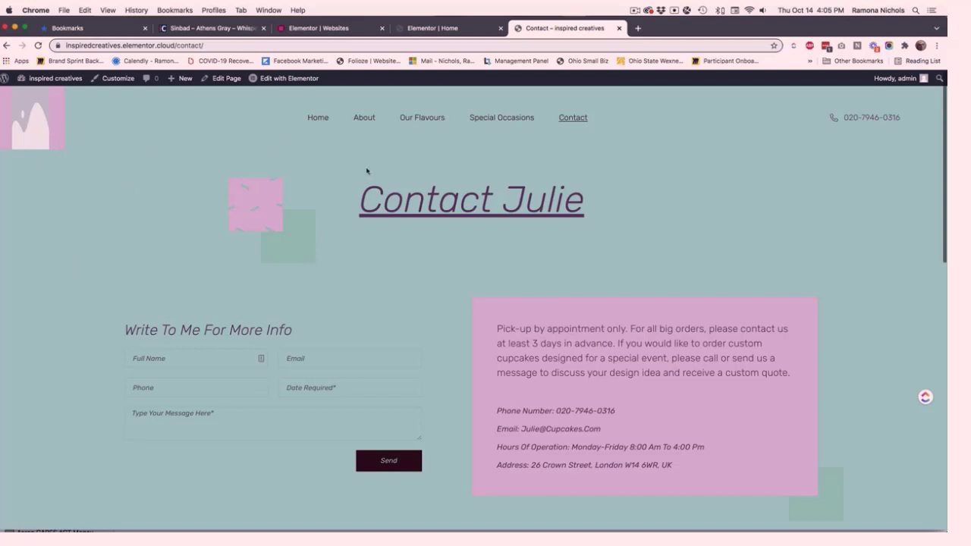
- Return to the Home page in the Elementor editor and open Global Fonts in Site Settings
click(343, 29)
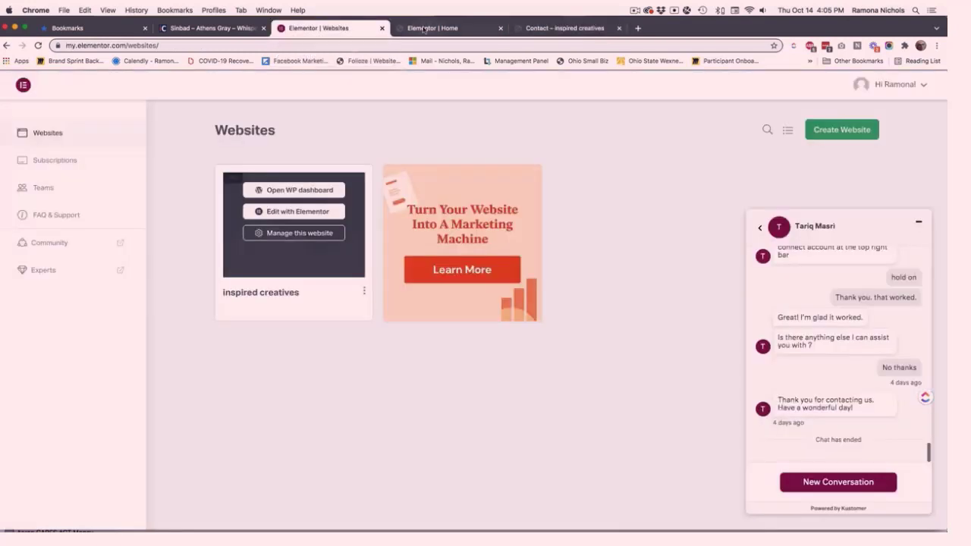
click(425, 29)
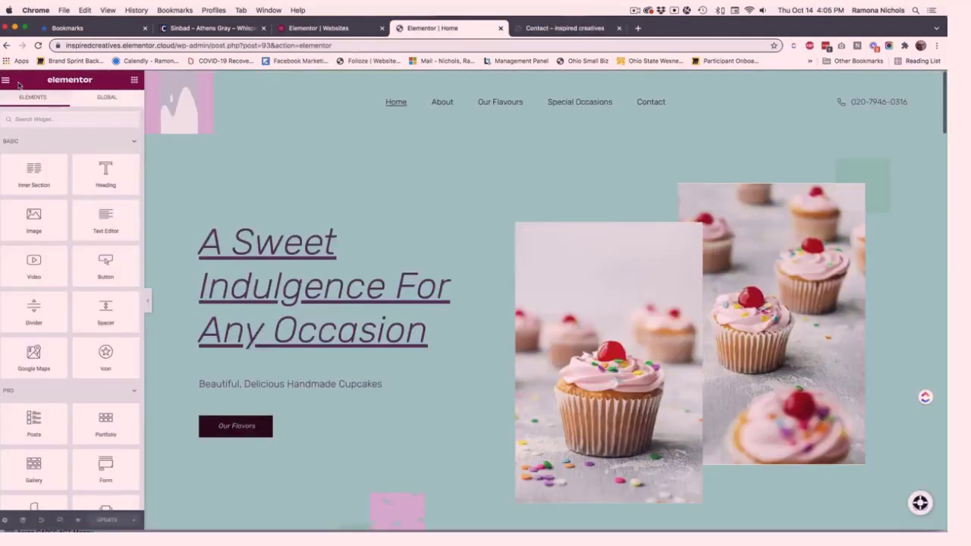
click(6, 82)
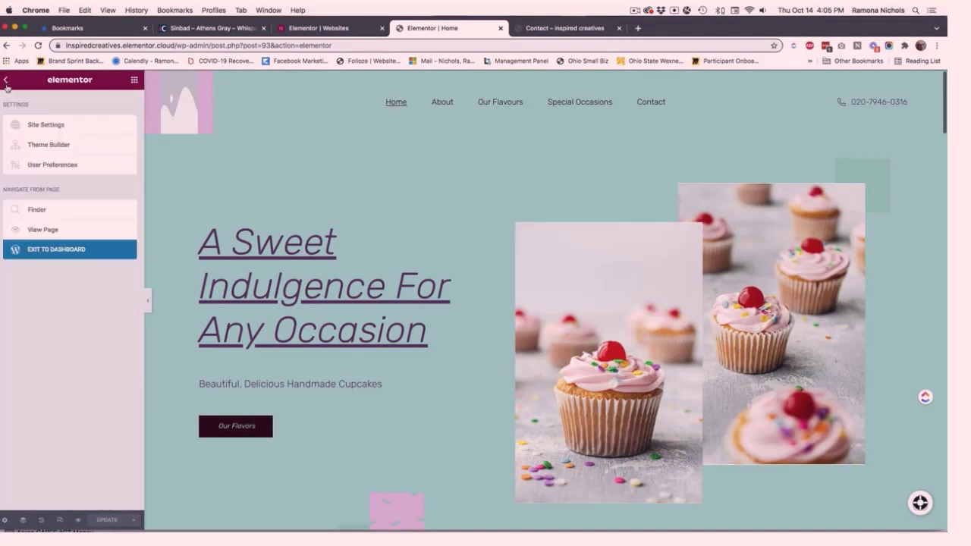
click(39, 126)
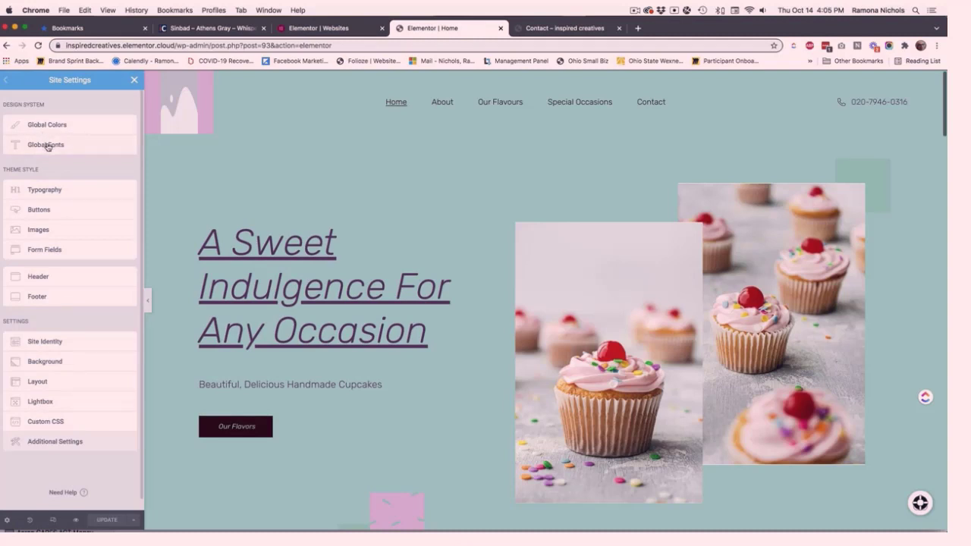
click(46, 145)
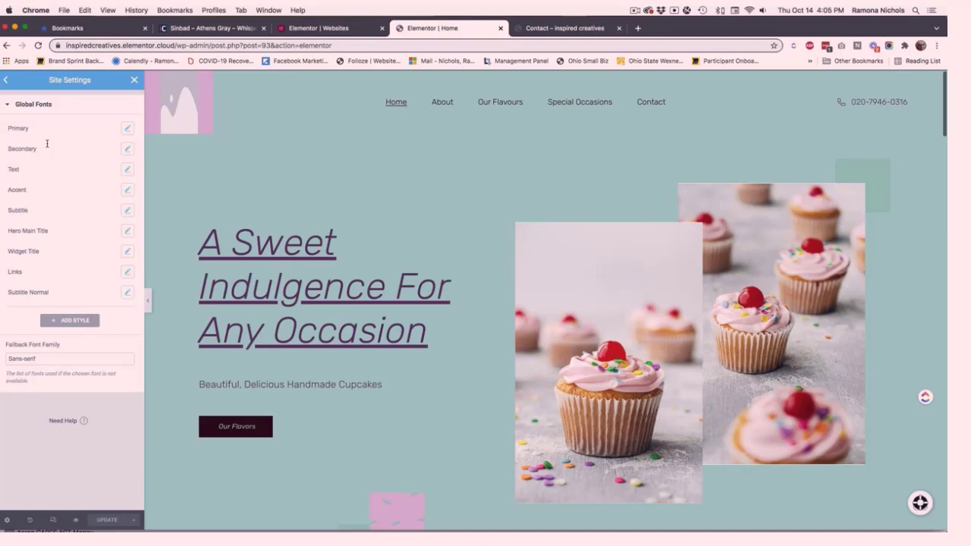
- Look over the Home page's text styles from the hero to the occasions grid and close Site Settings
scroll(453, 416, down, 10)
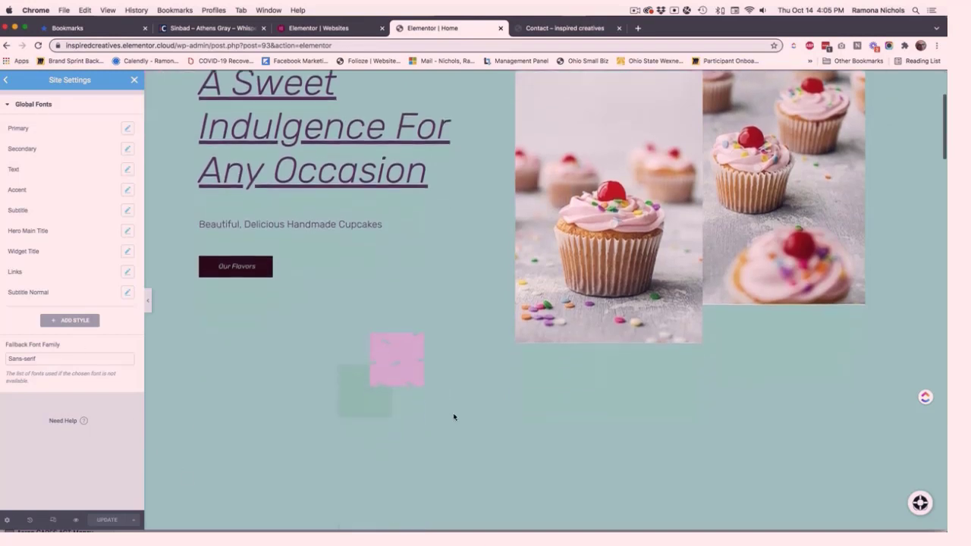
scroll(454, 416, down, 6)
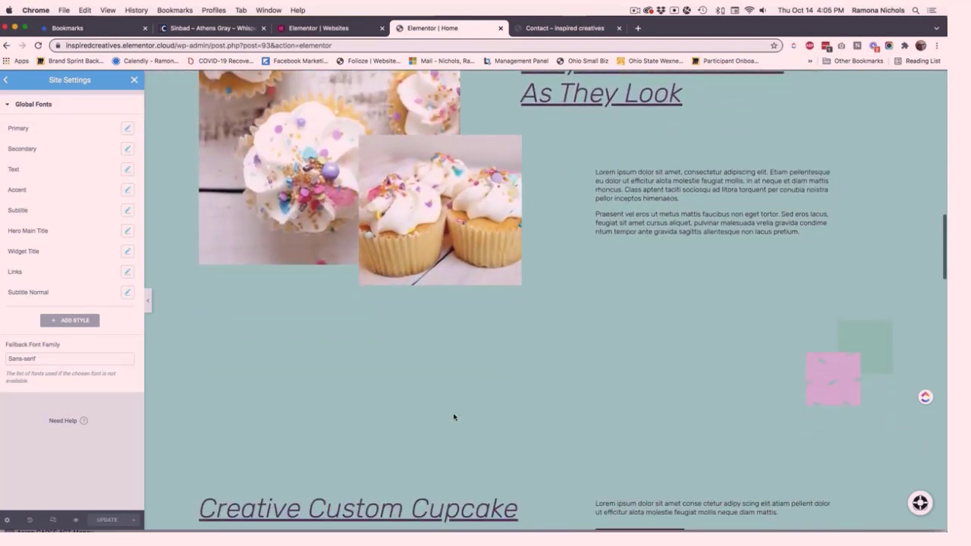
scroll(453, 417, down, 5)
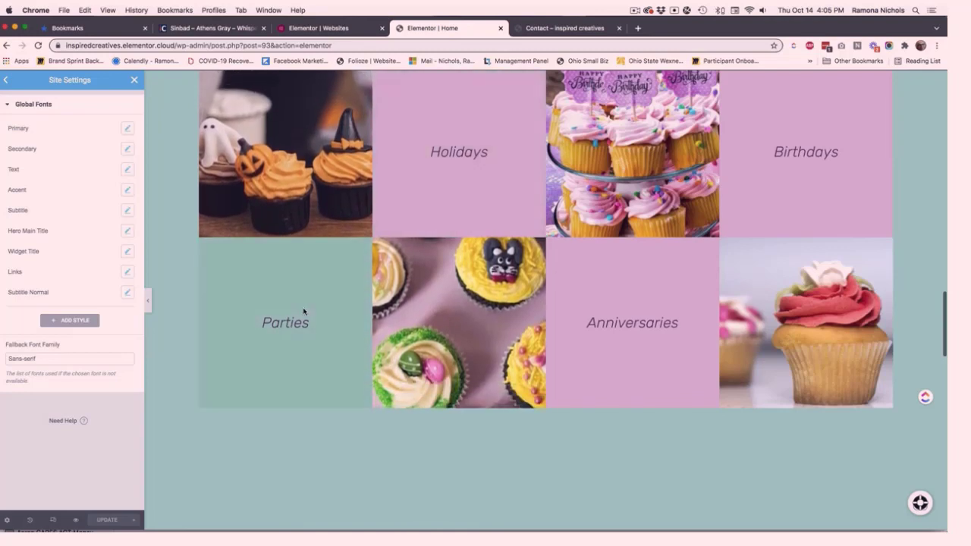
scroll(303, 307, up, 15)
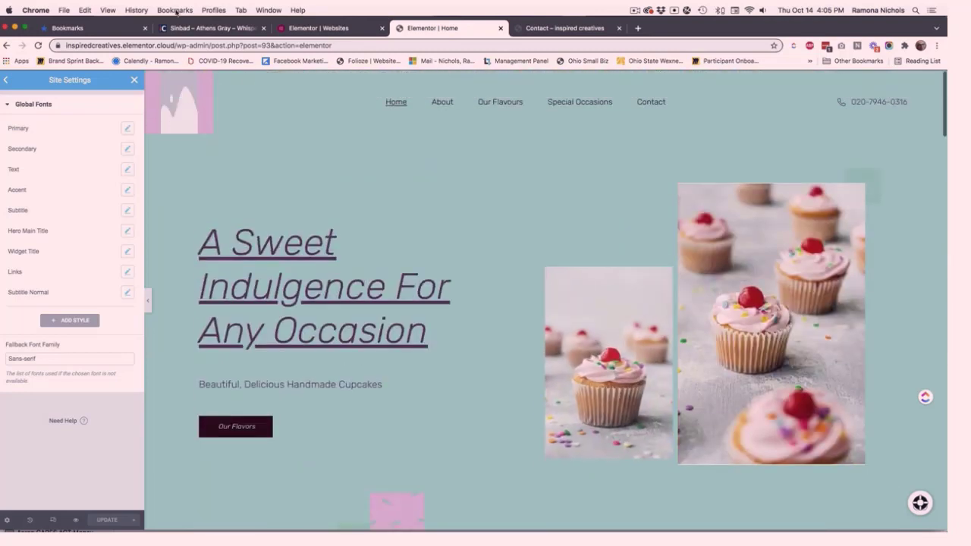
click(134, 80)
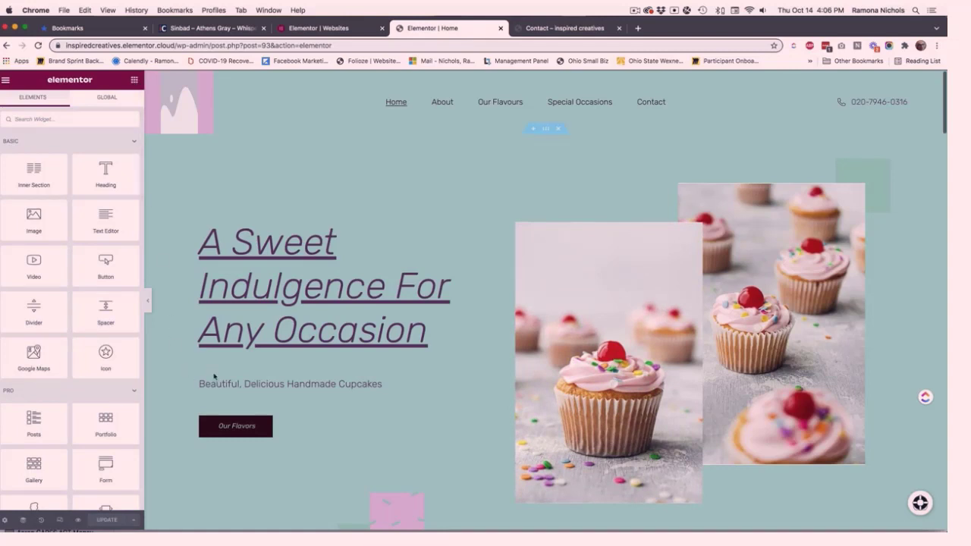
- Examine the Home page's welcome block and locate the section containing "They Are As Delicious As They Look"
scroll(457, 484, down, 1)
scroll(456, 483, down, 10)
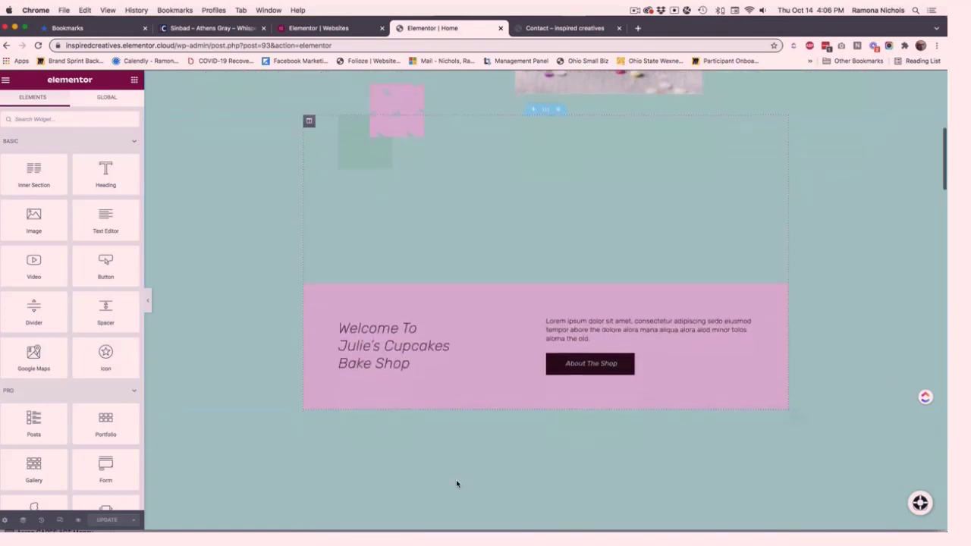
scroll(457, 482, down, 5)
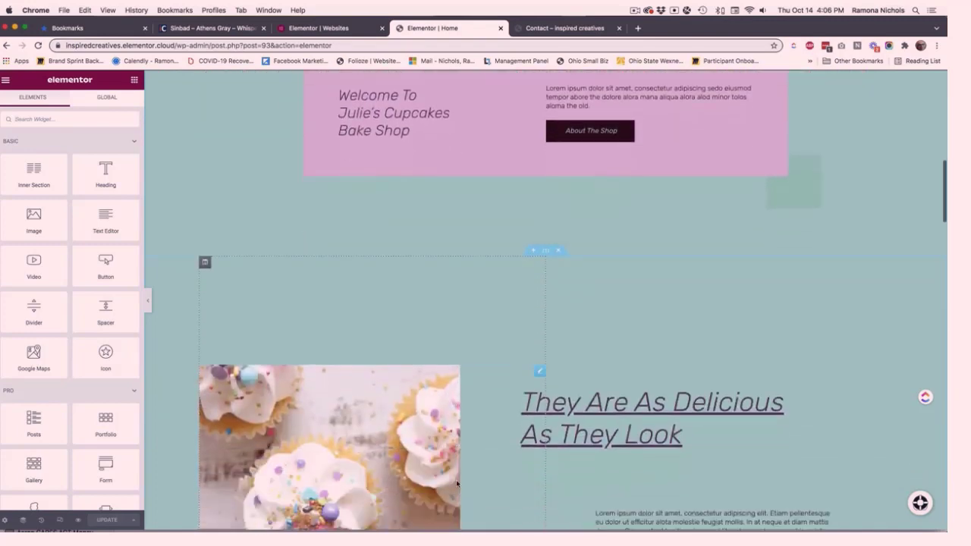
scroll(507, 390, up, 3)
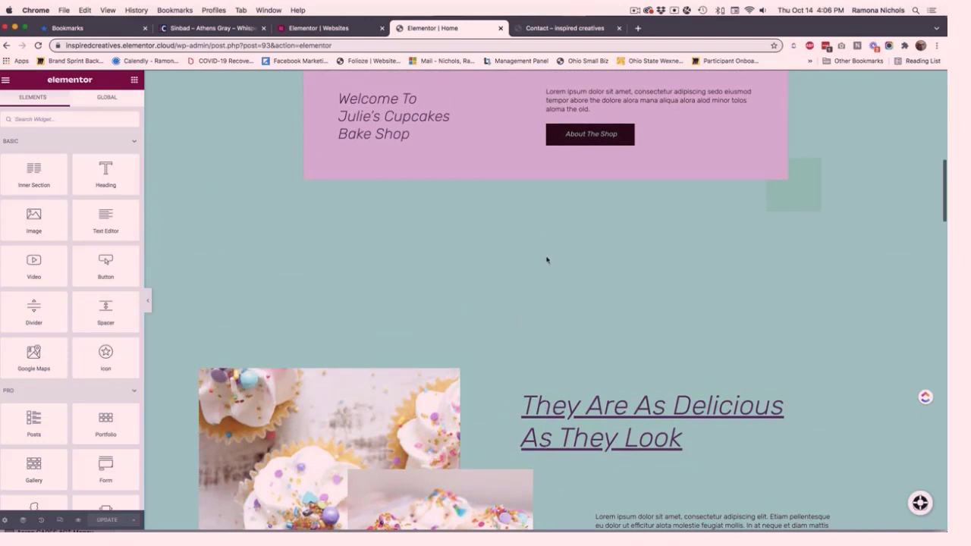
mouse_move(536, 269)
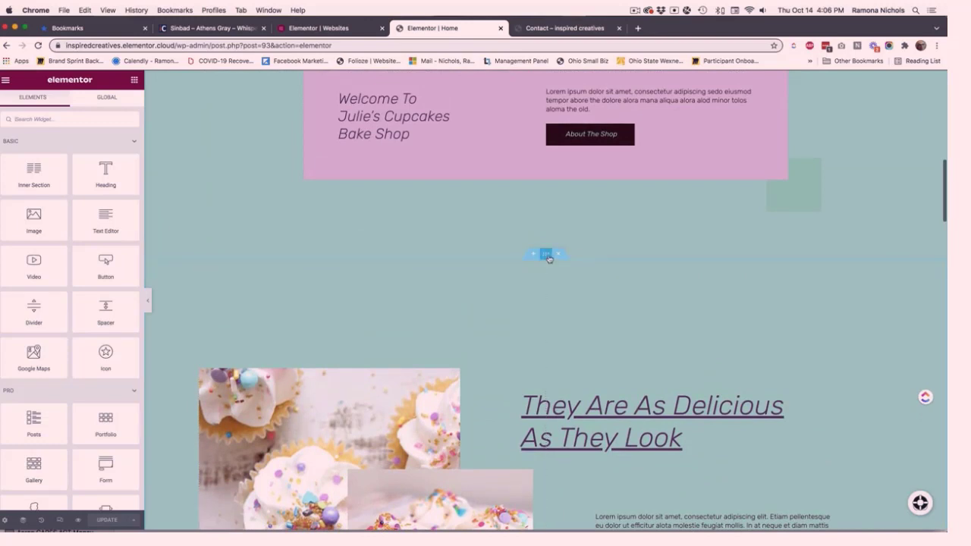